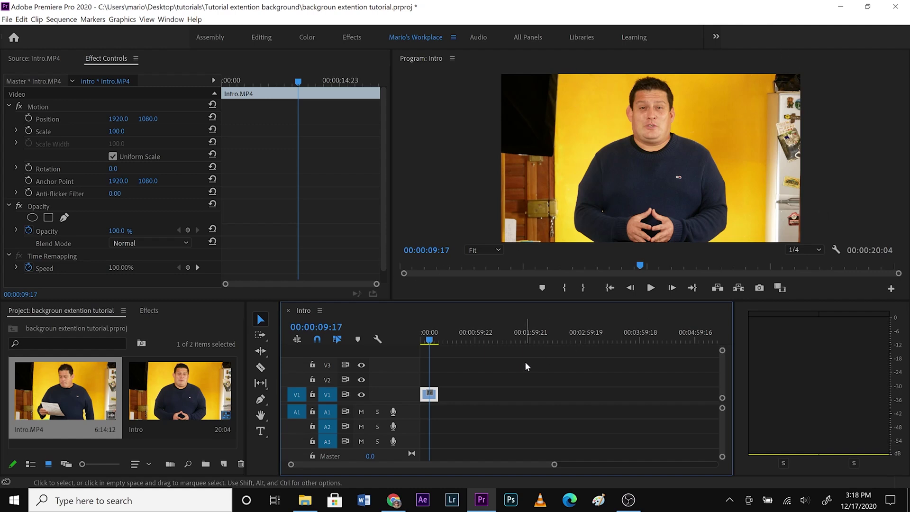
Step: Duplicate the Intro.MP4 clip from V1 onto tracks V2 and V3, aligned with the original
left_click(491, 374)
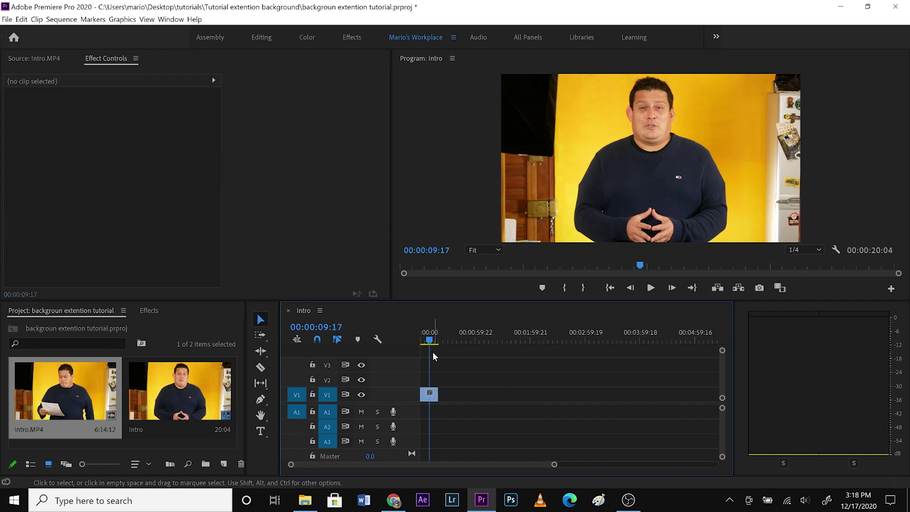
mouse_move(432, 339)
left_mouse_down()
mouse_move(444, 341)
mouse_move(426, 342)
left_mouse_up()
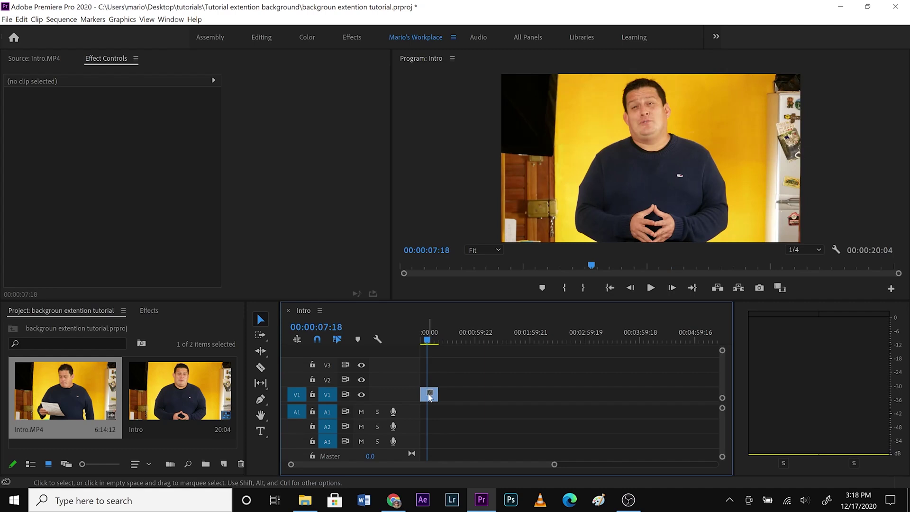
left_click(429, 394)
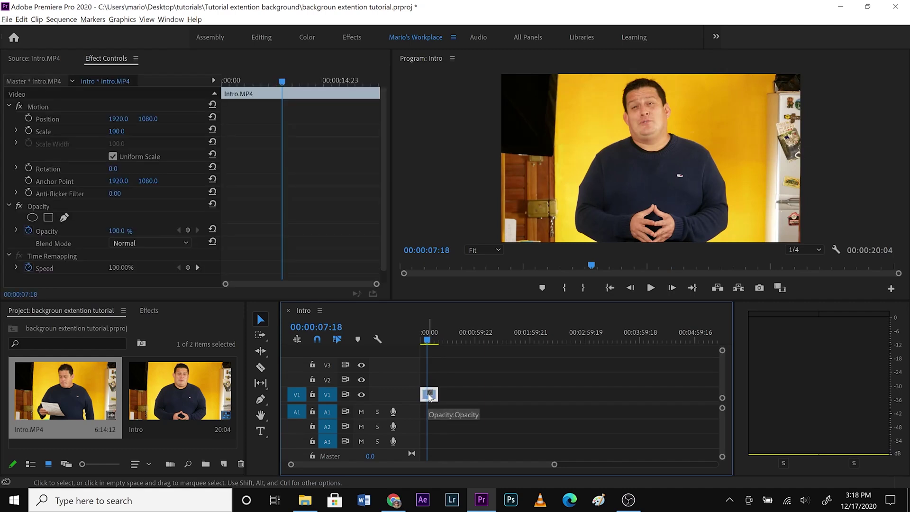
left_click_drag(429, 395, 430, 380, "alt")
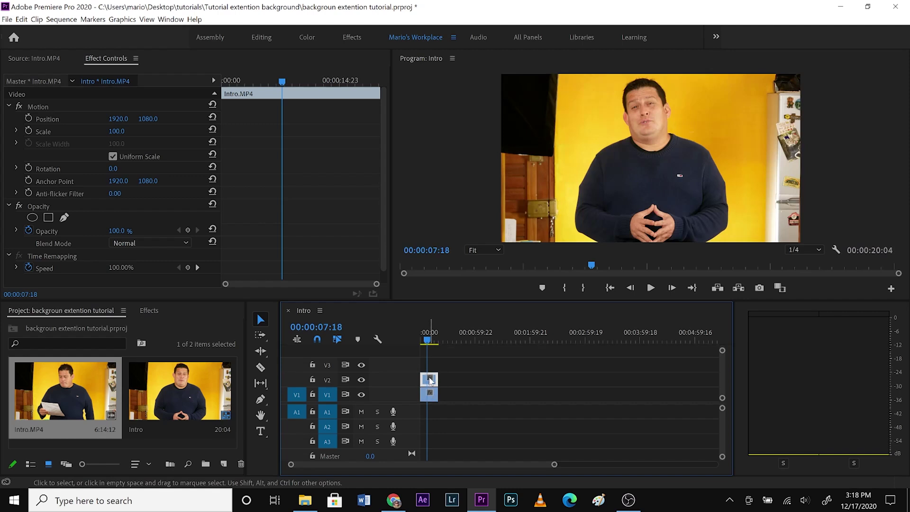
left_click(430, 379, "ctrl")
left_click(429, 379)
left_click_drag(431, 379, 429, 364)
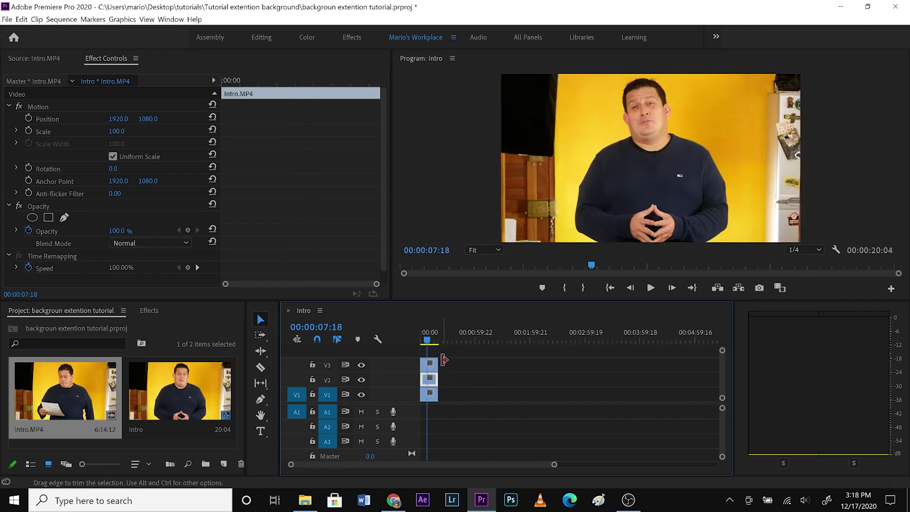
left_click(450, 397)
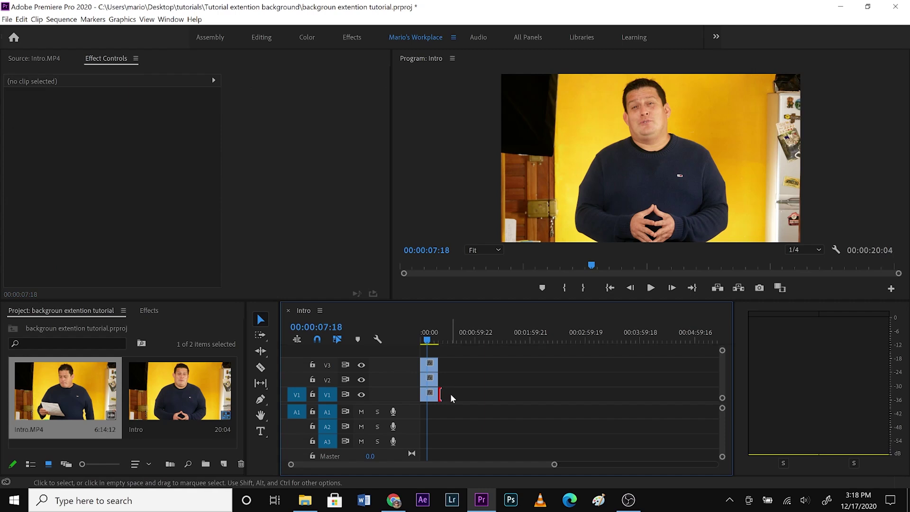
Step: Turn off the output of tracks V2 and V1 so that only the V3 clip is shown
mouse_move(430, 394)
left_mouse_down()
mouse_move(429, 364)
mouse_move(432, 394)
left_mouse_up()
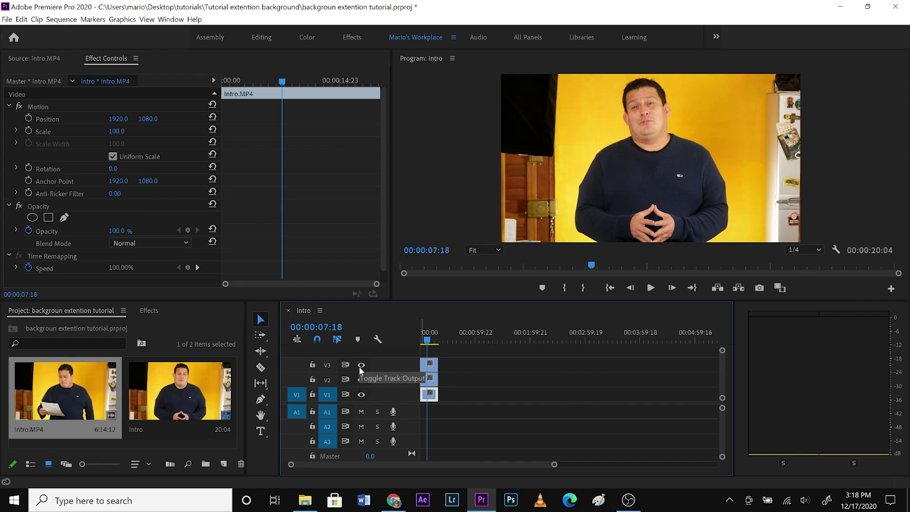
left_click(361, 379)
left_click(361, 395)
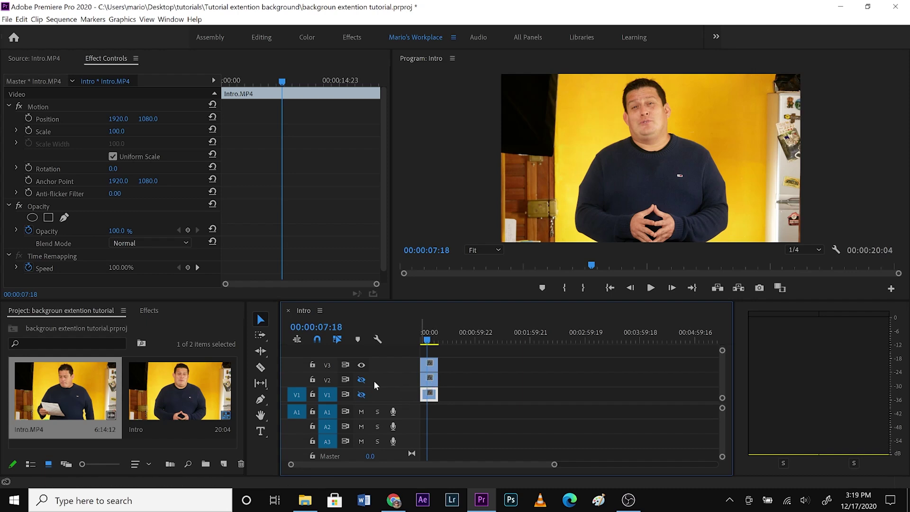
Step: Draw a four-point pen opacity mask on the V3 clip, enclosing the presenter and the yellow backdrop at full frame height
left_click(422, 365)
left_click(430, 368)
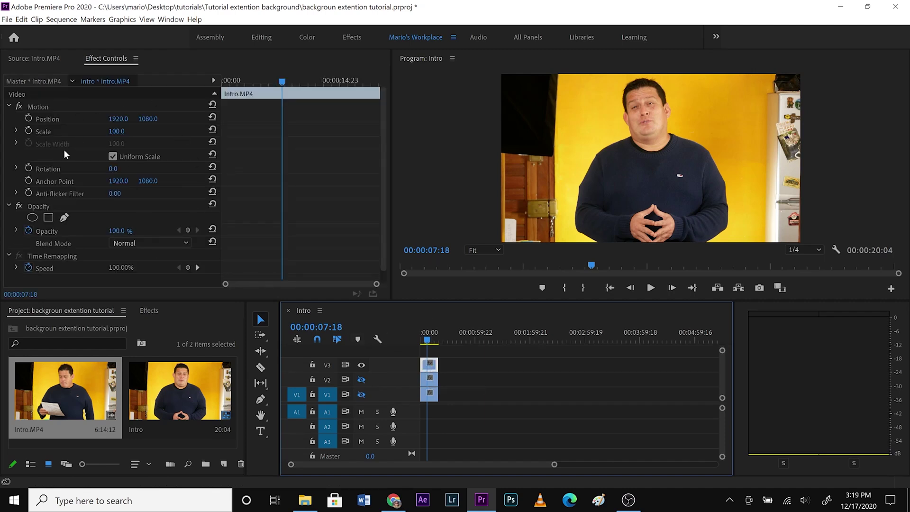
scroll(379, 227, "down", 1)
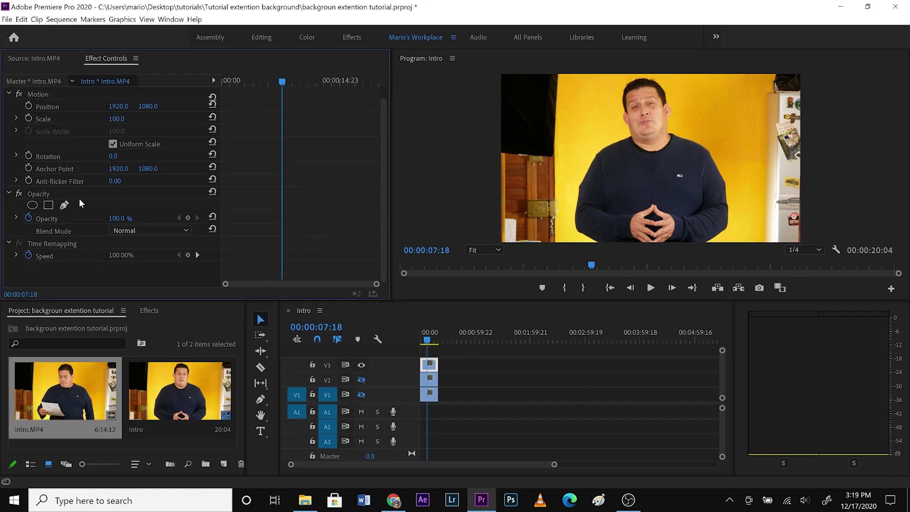
left_click(65, 205)
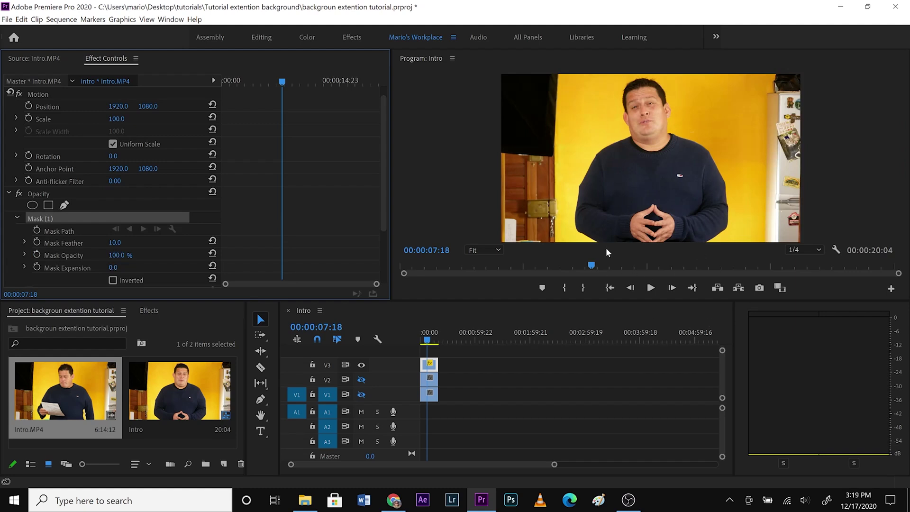
left_click(570, 241)
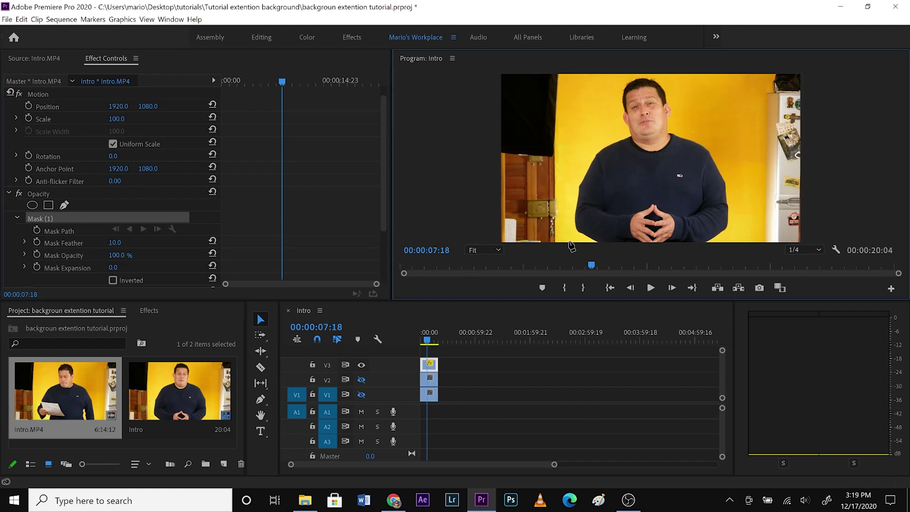
left_click(570, 75)
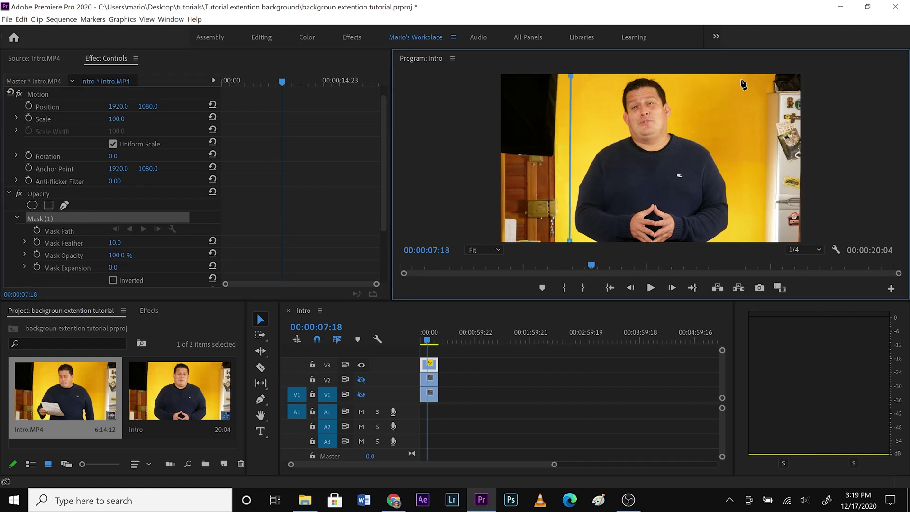
left_click(741, 76)
left_click(746, 241)
left_click(570, 241)
left_click_drag(667, 189, 665, 189)
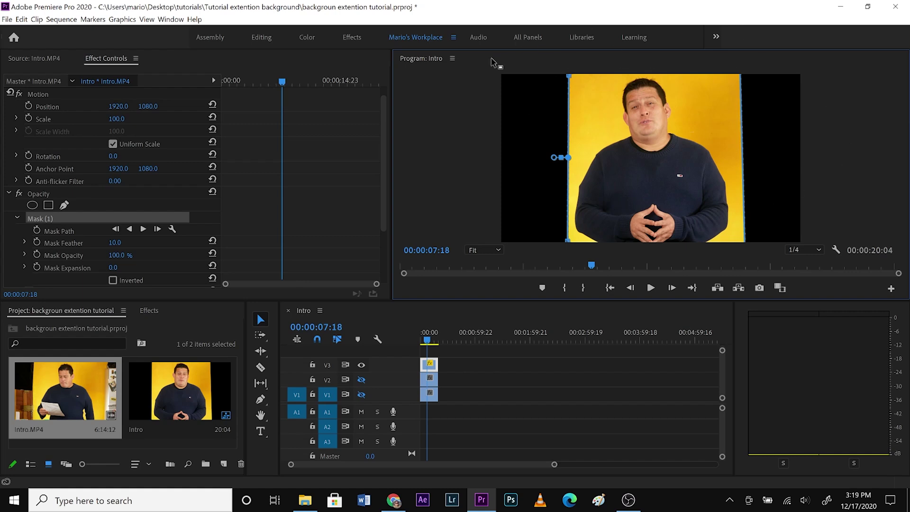
Step: Set the V3 clip's mask feather to 100 and deselect the clip
left_click(124, 239)
type("100")
key("Return")
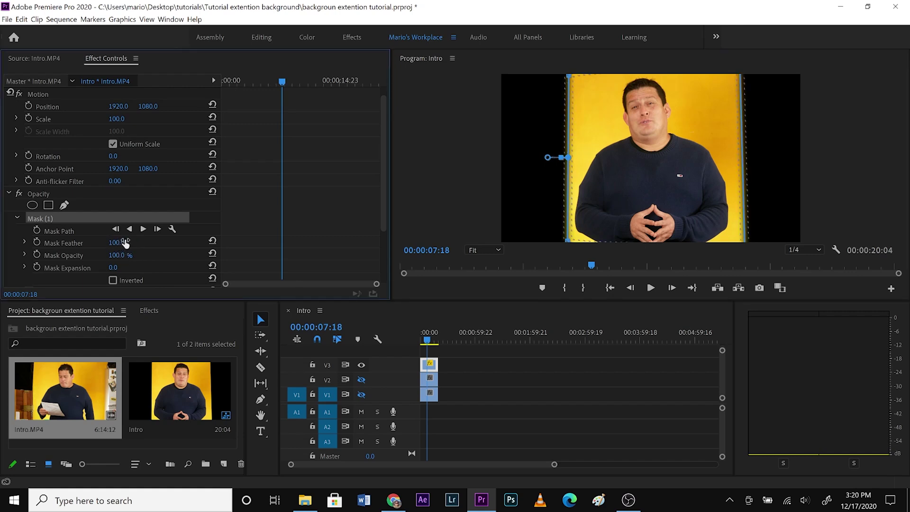
left_click(485, 366)
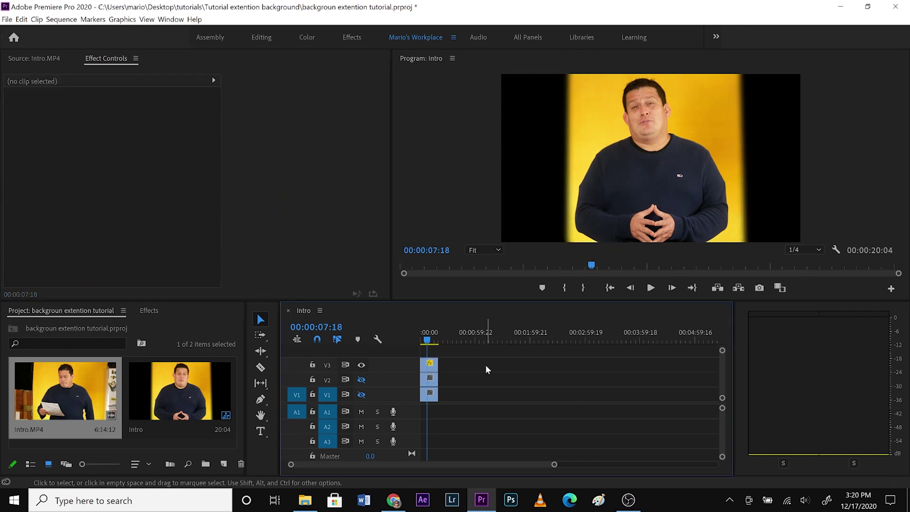
Step: Select the V2 clip, turn off the V3 track output and turn on the V2 track output
left_click(435, 382)
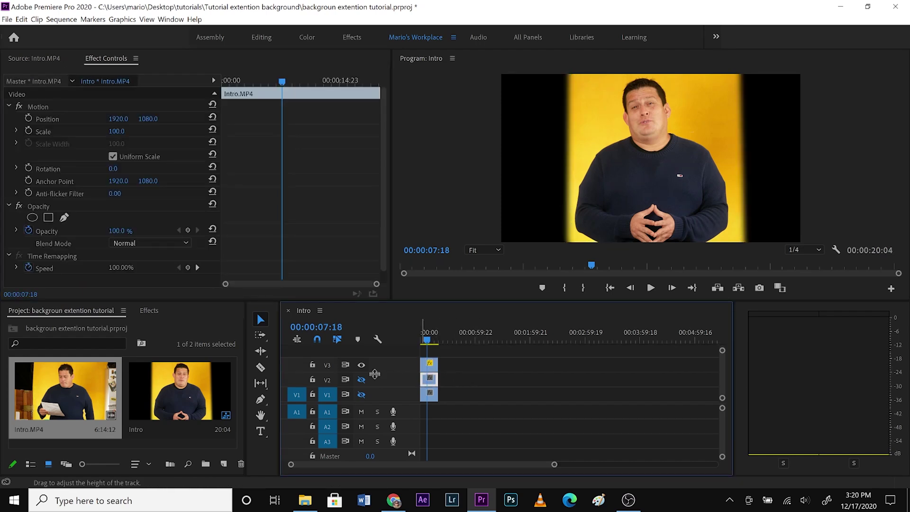
left_click(361, 365)
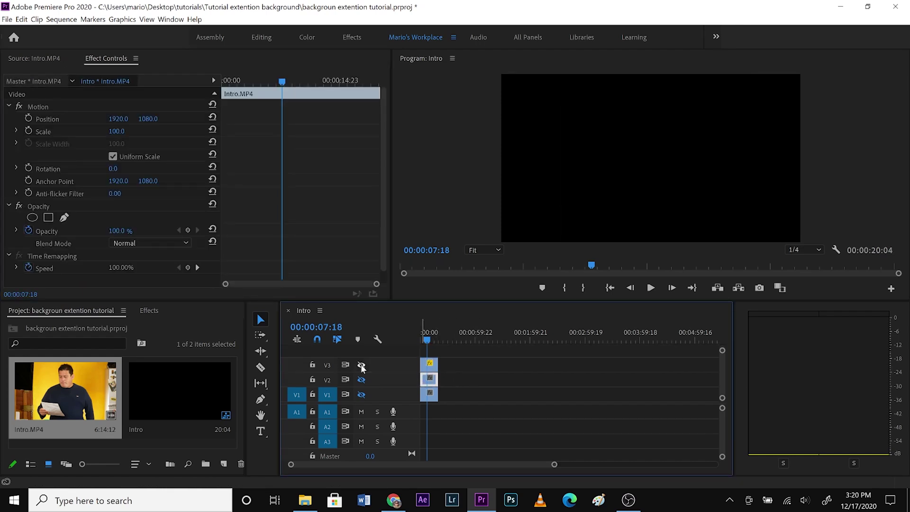
left_click(362, 380)
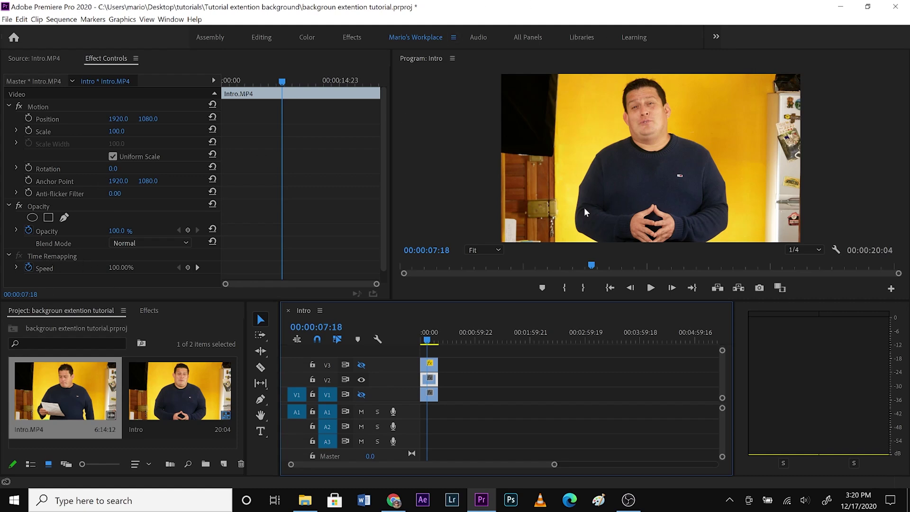
Step: Mask the V2 clip's opacity with a narrow four-point pen shape, fitting its corners to the clean yellow backdrop strip between the door and the presenter
left_click_drag(382, 184, 381, 203)
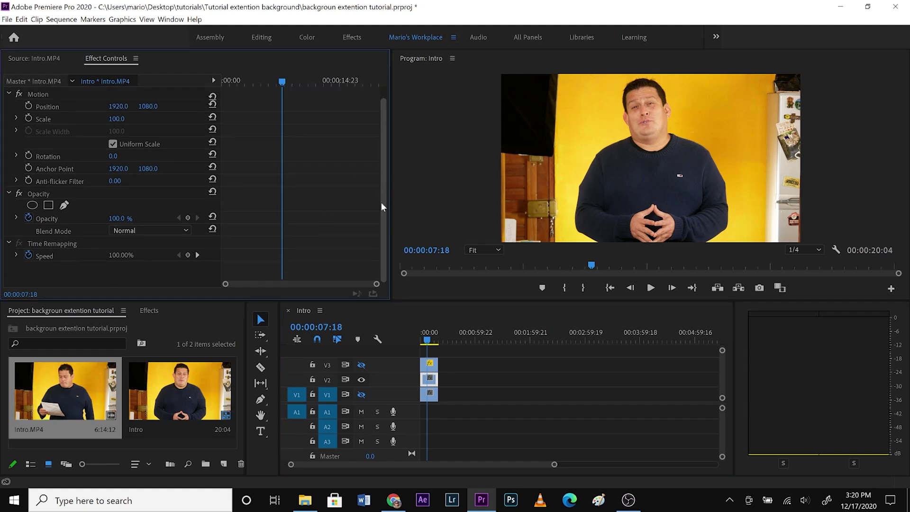
left_click(67, 203)
left_click(594, 243)
left_click(572, 241)
left_click(584, 75)
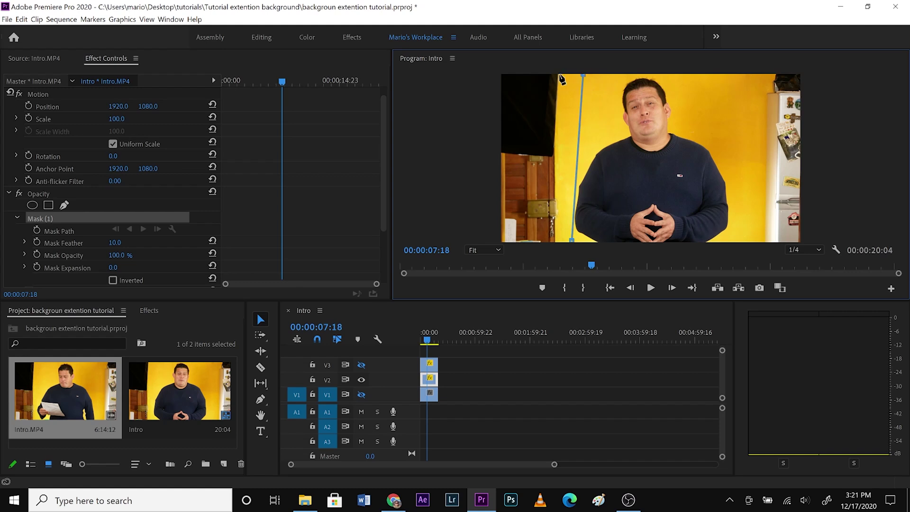
left_click(559, 75)
key("ctrl+z")
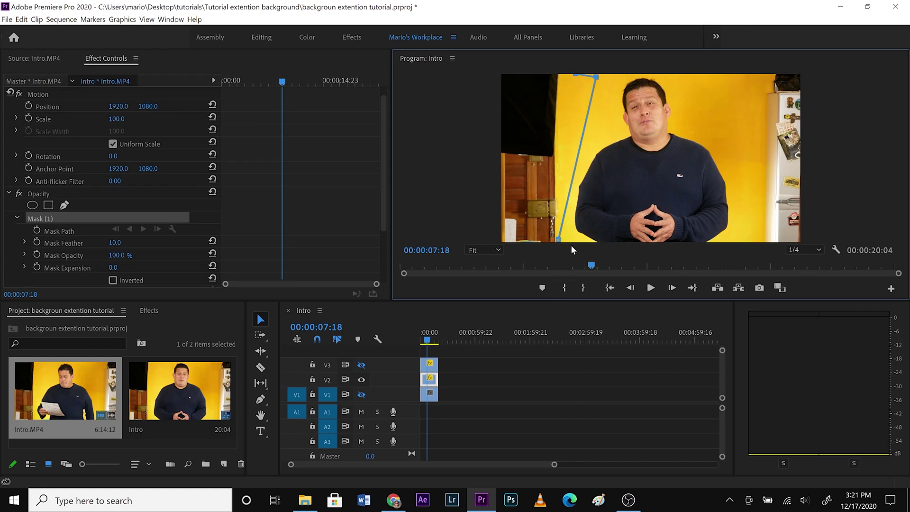
key("ctrl+z")
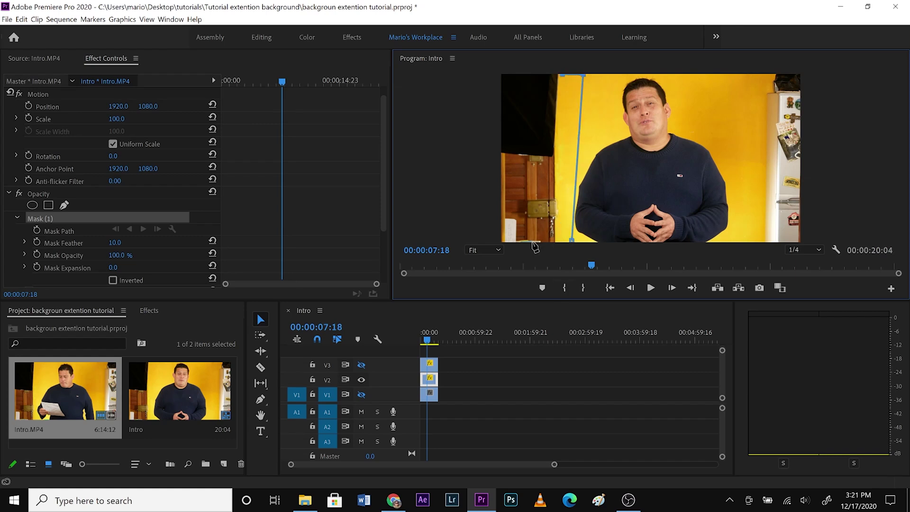
left_click(533, 242)
left_click(572, 240)
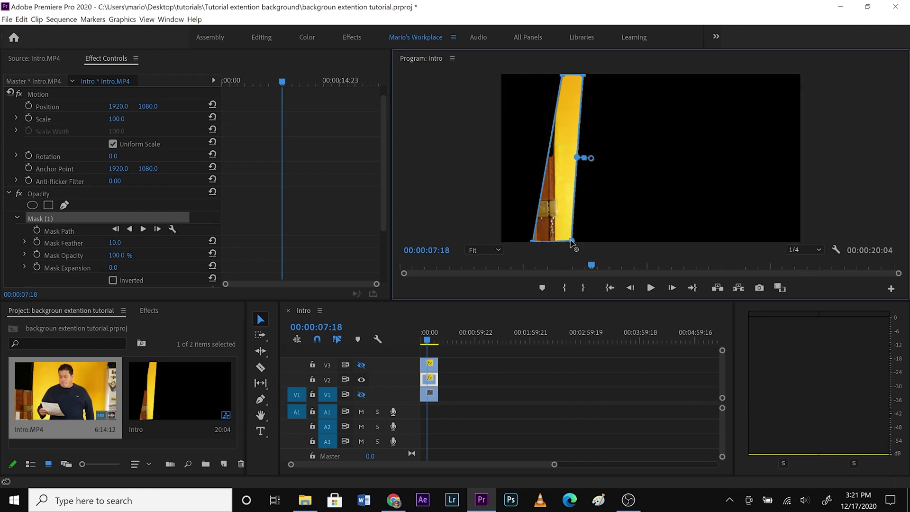
left_click_drag(532, 243, 557, 242)
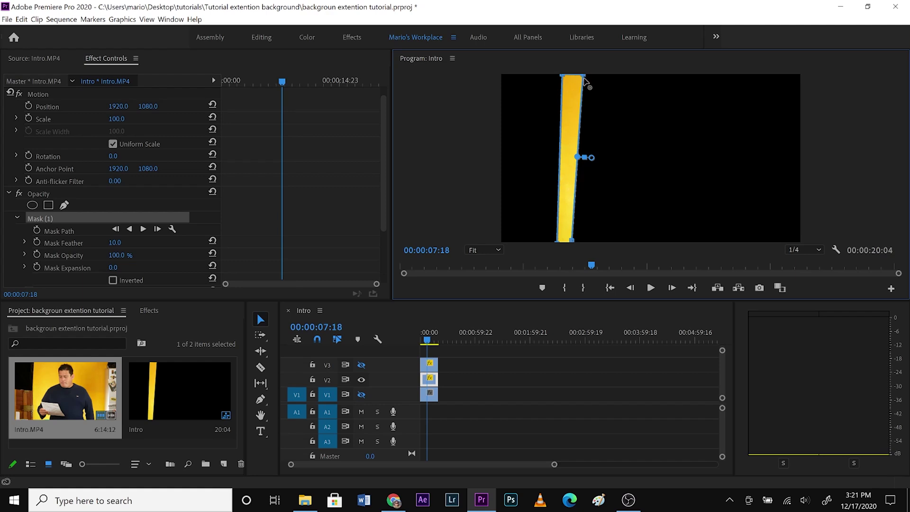
left_click_drag(584, 76, 582, 60)
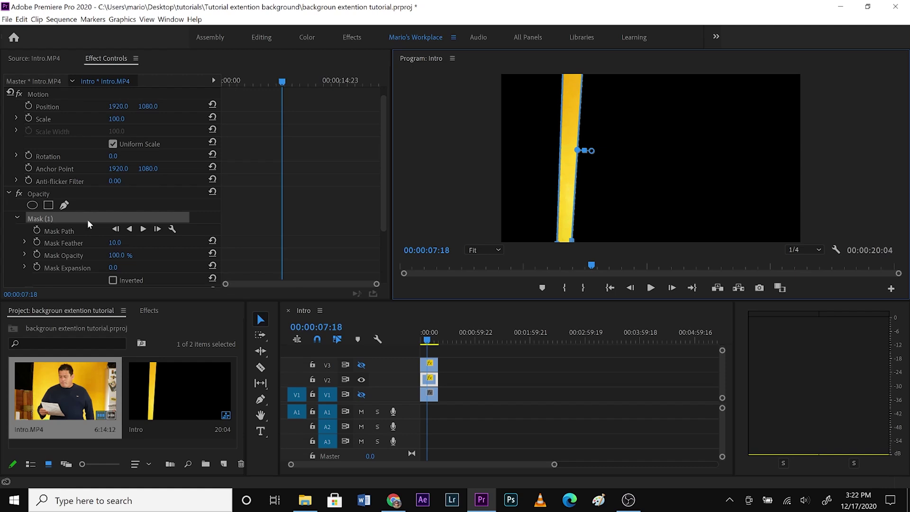
Step: Set the horizontal anchor point of the V2 clip to 970.0
left_click(68, 168)
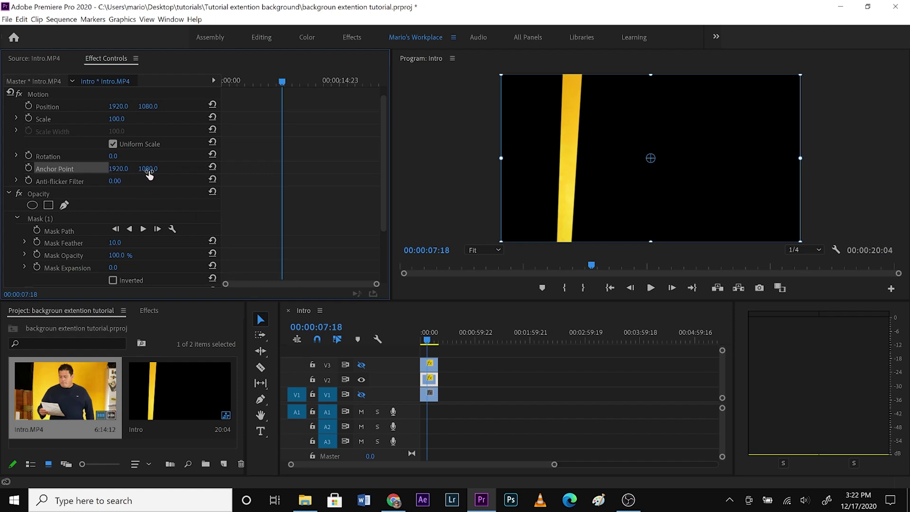
left_click(121, 165)
key("Down")
key("Down")
key("Down")
key("Down")
key("Down")
key("Down")
key("Down")
key("Down")
key("Down")
key("Down")
key("Down")
key("Down")
key("Down")
key("Down")
key("Down")
key("Down")
key("Down")
key("Down")
key("Down")
key("Down")
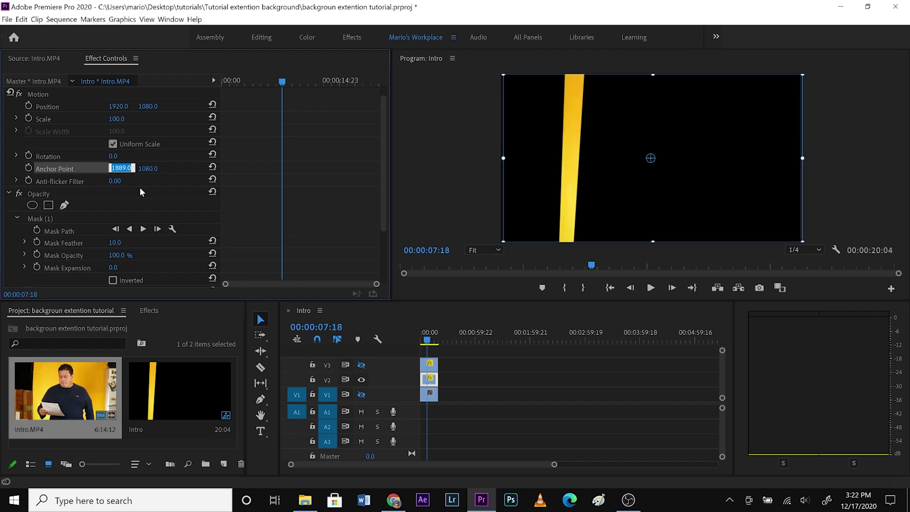
key("Down")
key("Down")
key("Down")
key("Down")
key("Down")
key("Down")
key("Down")
key("Down")
key("Down")
key("Down")
key("Down")
key("Down")
key("Down")
key("Down")
key("Down")
key("Down")
key("Down")
key("Down")
key("Down")
key("Down")
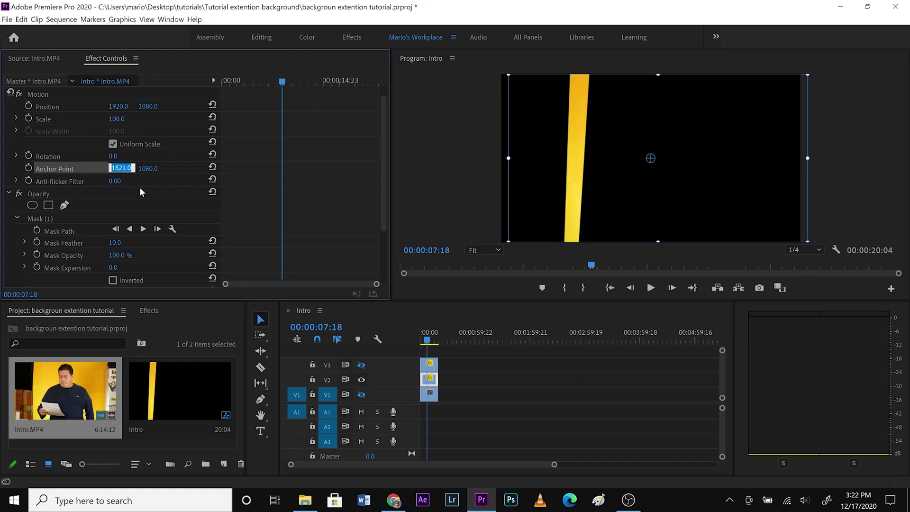
key("Down")
key("Down")
key("Down")
key("Down")
key("Down")
key("Down")
key("Down")
key("Down")
type("1032")
key("Return")
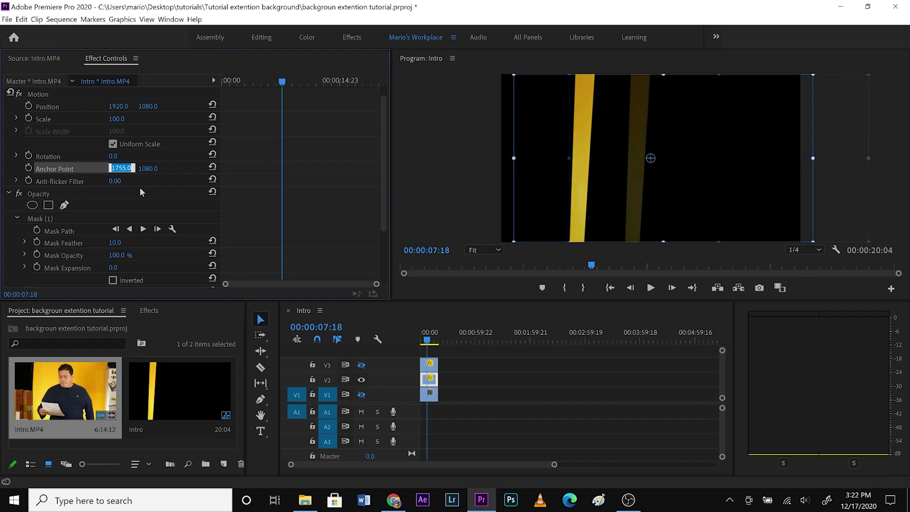
type("991")
key("Return")
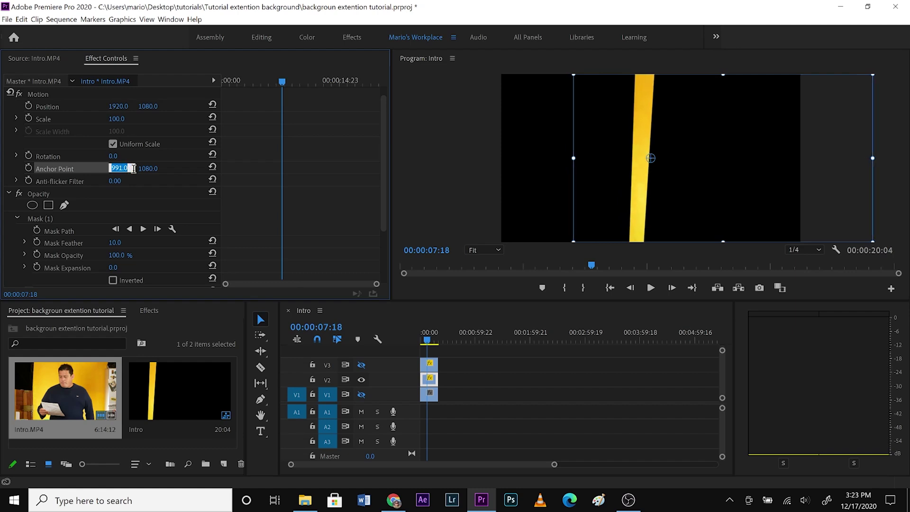
key("Down")
key("Down")
key("Down")
key("Down")
key("Down")
key("Down")
key("Down")
key("Down")
key("Down")
key("Down")
key("Down")
key("Down")
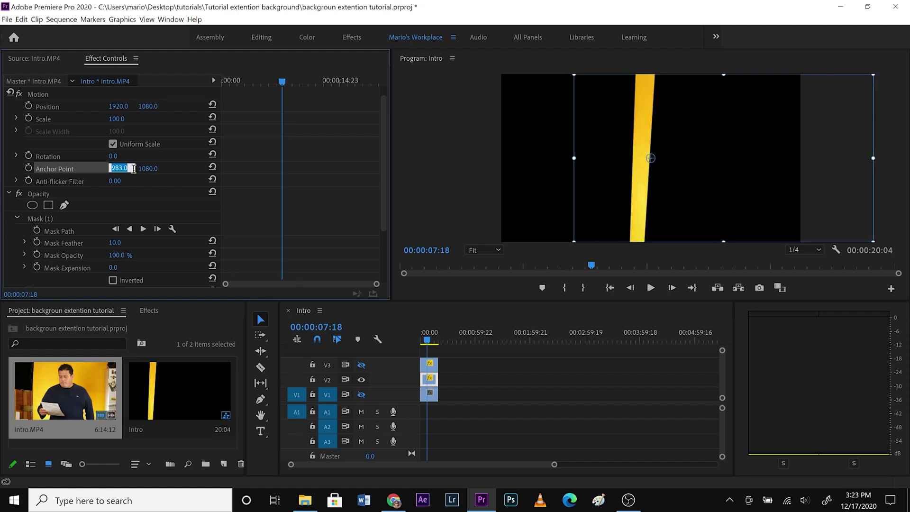
key("Down")
key("Down")
key("Down")
key("Down")
key("Down")
key("Down")
key("Down")
key("Down")
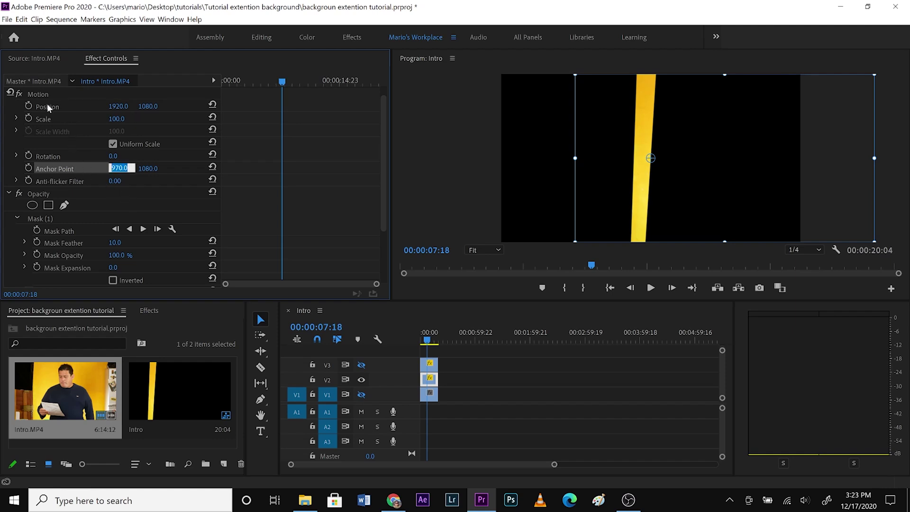
Step: Set the horizontal position of the V2 clip to 970.0 to match its anchor point
left_click(119, 106)
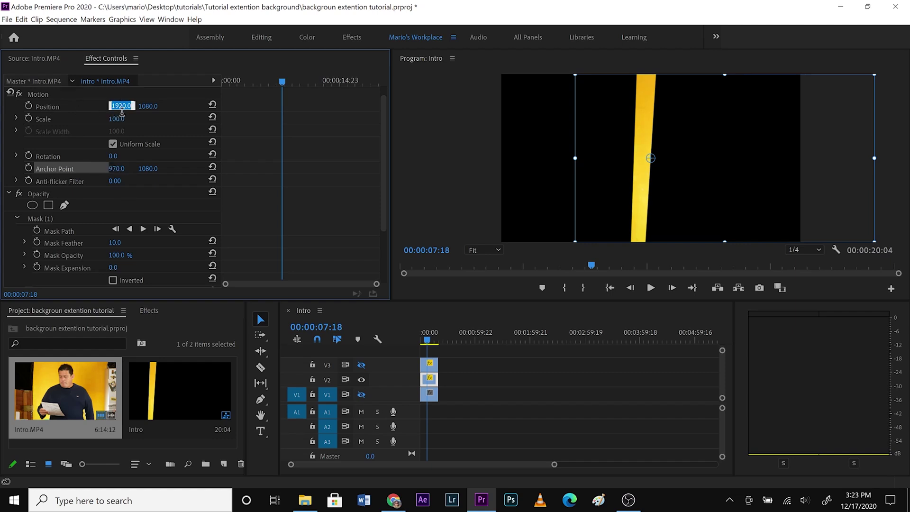
type("970.0")
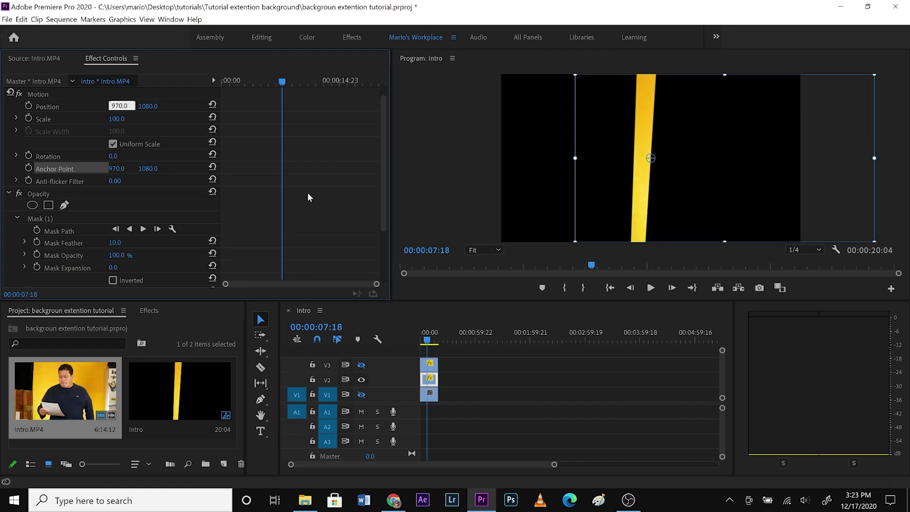
key("Return")
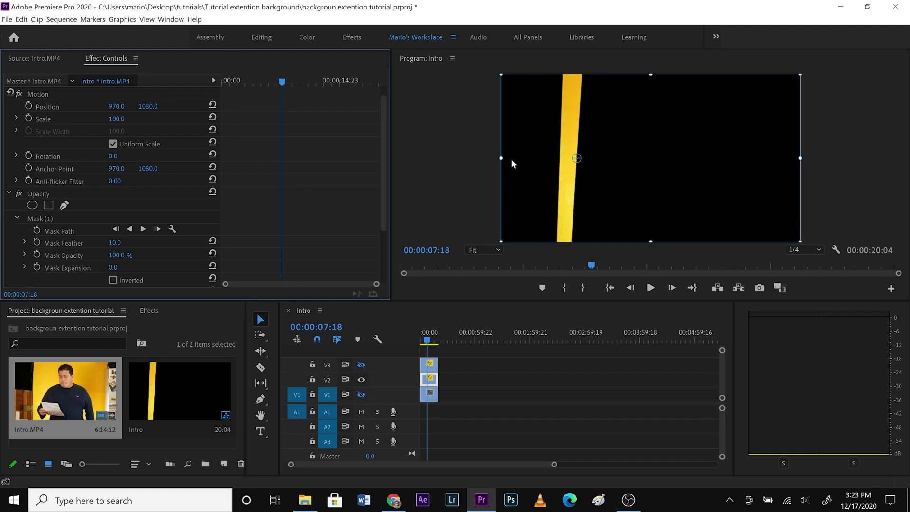
Step: Turn off uniform scaling for the V2 clip and increase its scale width to about 481, stretching the yellow strip sideways
left_click(113, 143)
left_click(118, 131)
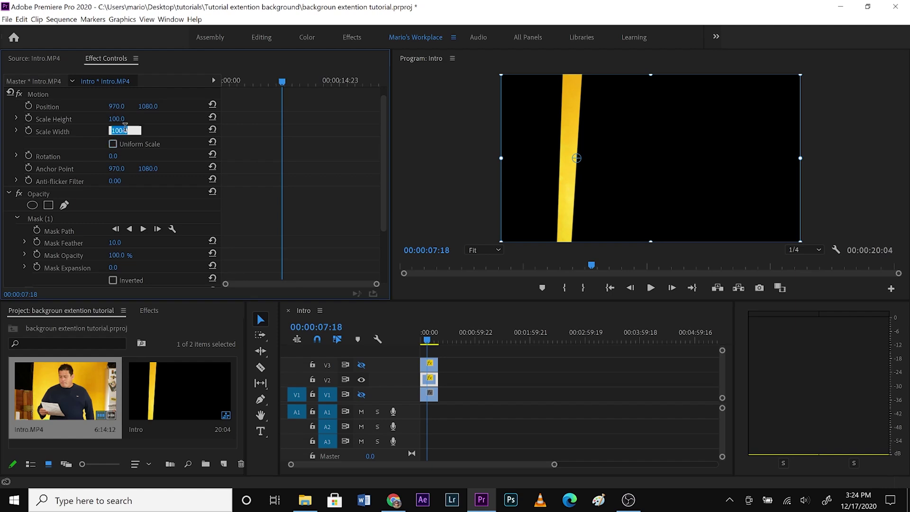
key("Up")
key("Up")
key("Up")
key("Up")
key("Up")
key("Up")
key("Up")
key("Up")
key("Up")
key("Up")
key("Up")
key("Up")
key("Up")
key("Up")
key("Up")
key("Up")
key("Up")
key("Up")
key("Up")
key("Up")
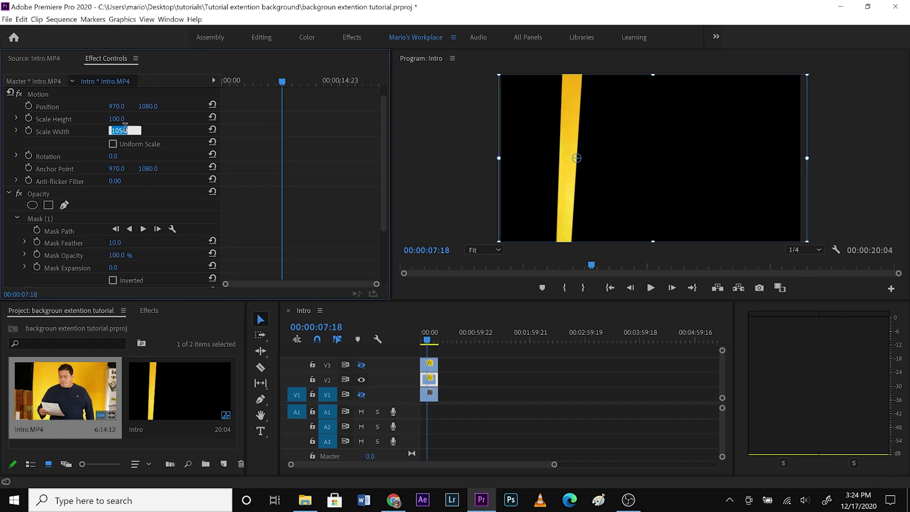
key("Up")
key("Up")
key("Up")
key("Up")
key("Up")
key("Up")
key("Up")
key("Up")
key("Up")
key("Up")
key("Up")
key("Up")
key("Up")
key("Up")
key("Up")
key("Up")
key("Up")
key("Up")
key("Up")
key("Up")
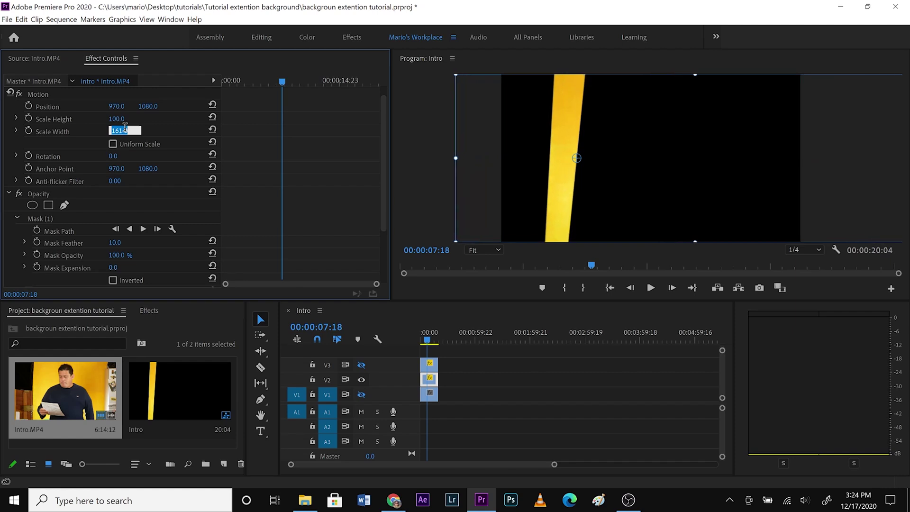
key("Up")
key("Up")
key("Up")
key("Up")
key("Up")
key("Up")
key("Up")
key("Up")
key("Up")
key("Up")
key("Up")
key("Up")
key("Up")
key("Up")
key("Up")
key("Up")
key("Up")
key("Up")
key("Up")
key("Up")
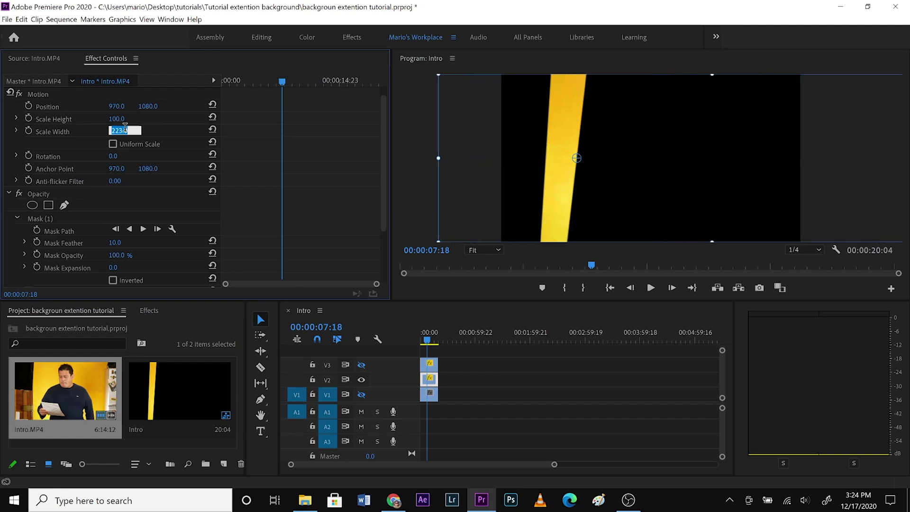
key("Up")
key("Up")
key("Up")
key("Up")
key("Up")
key("Up")
key("Up")
key("Up")
key("Up")
key("Up")
key("Up")
key("Up")
key("Up")
key("Up")
key("Up")
key("Up")
key("Up")
key("Up")
key("Up")
key("Up")
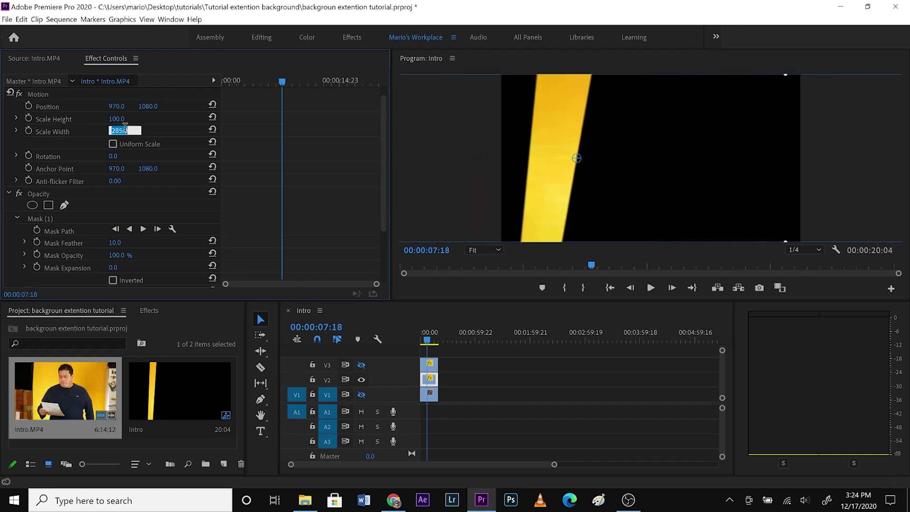
key("Up")
key("Up")
key("Up")
key("Up")
key("Up")
key("Up")
key("Up")
key("Up")
key("Up")
key("Up")
key("Up")
key("Up")
key("Up")
key("Up")
key("Up")
key("Up")
key("Up")
key("Up")
key("Up")
key("Up")
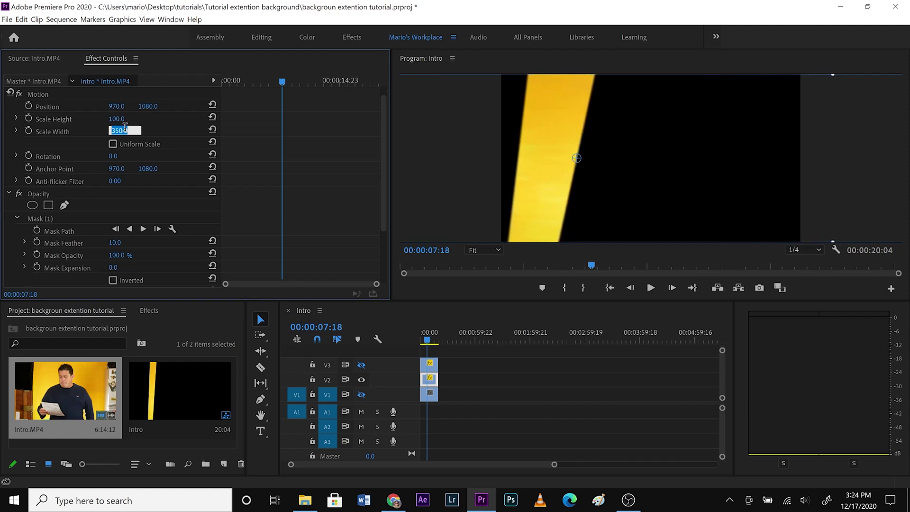
key("Up")
key("Up")
key("Up")
key("Up")
key("Up")
key("Up")
key("Up")
key("Up")
key("Up")
key("Up")
key("Up")
key("Up")
key("Up")
key("Up")
key("Up")
key("Up")
key("Up")
key("Up")
key("Up")
key("Up")
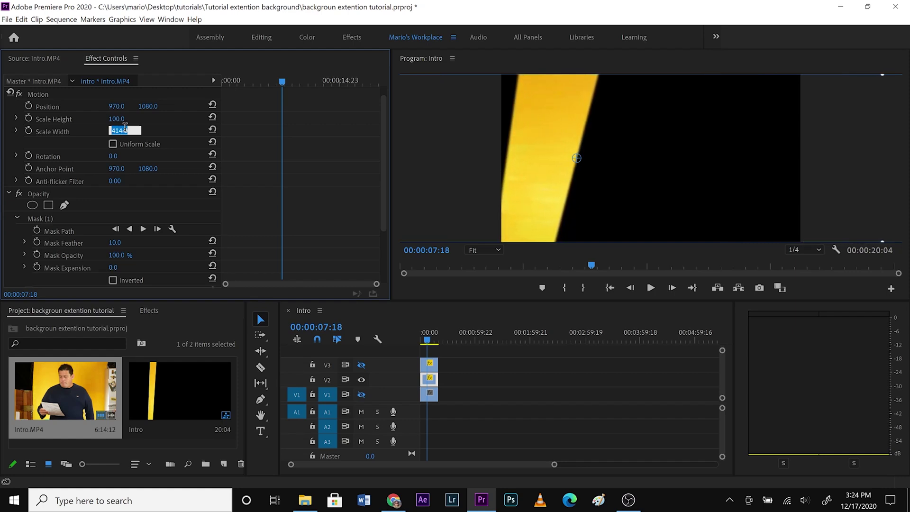
key("Up")
key("Up")
key("Up")
key("Up")
key("Up")
key("Up")
key("Up")
key("Up")
key("Up")
key("Up")
key("Up")
key("Up")
key("Up")
key("Up")
key("Up")
key("Up")
key("Up")
key("Up")
key("Up")
key("Up")
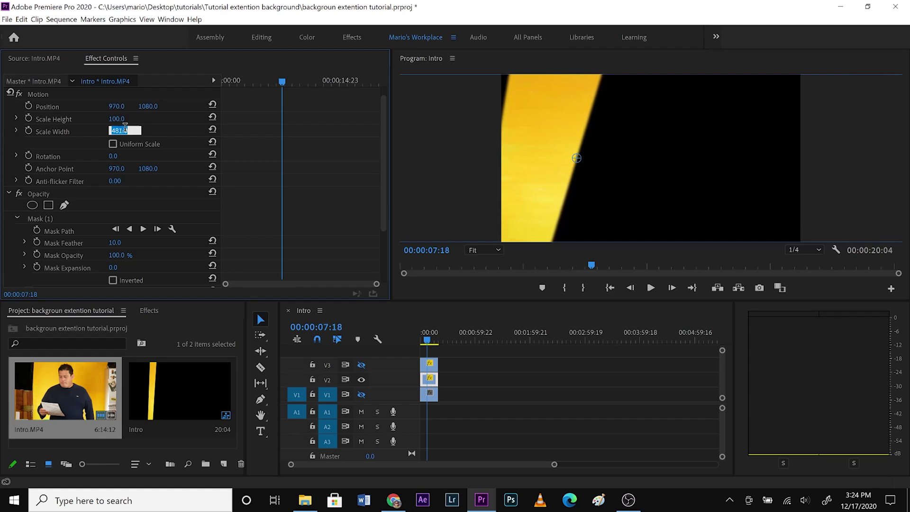
Step: Increase the V2 clip's scale width to 572.0 so the yellow strip fills the frame's left edge
key("Up")
key("Up")
key("Up")
key("Up")
key("Up")
key("Up")
key("Up")
key("Up")
key("Up")
key("Up")
key("Up")
key("Up")
key("Up")
key("Up")
key("Up")
key("Up")
key("Up")
key("Up")
key("Up")
key("Up")
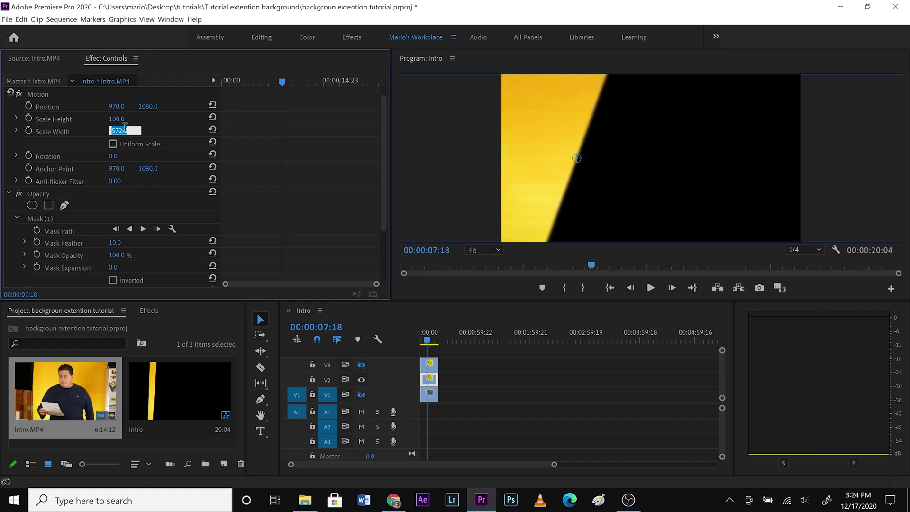
left_click(175, 141)
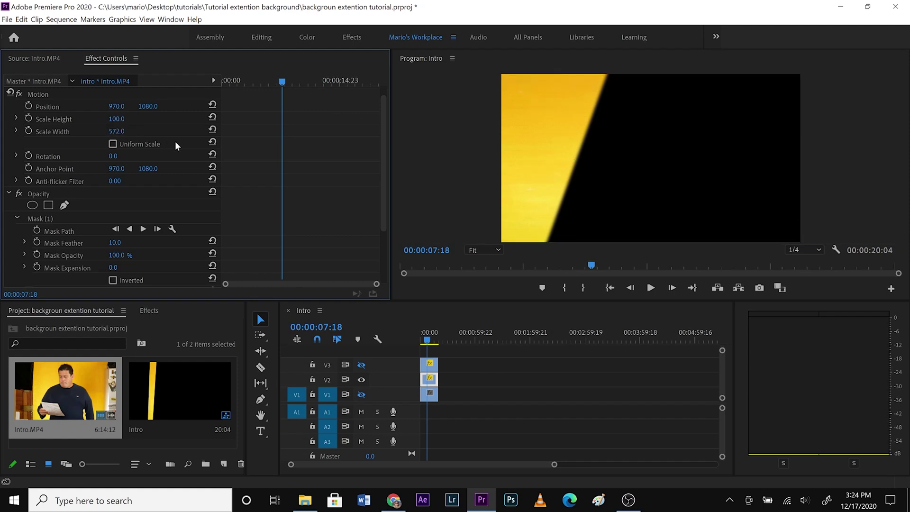
Step: Turn the V3 track output back on and move its mask's lower-left corner outward to narrow the dark gap beside the presenter
left_click(361, 365)
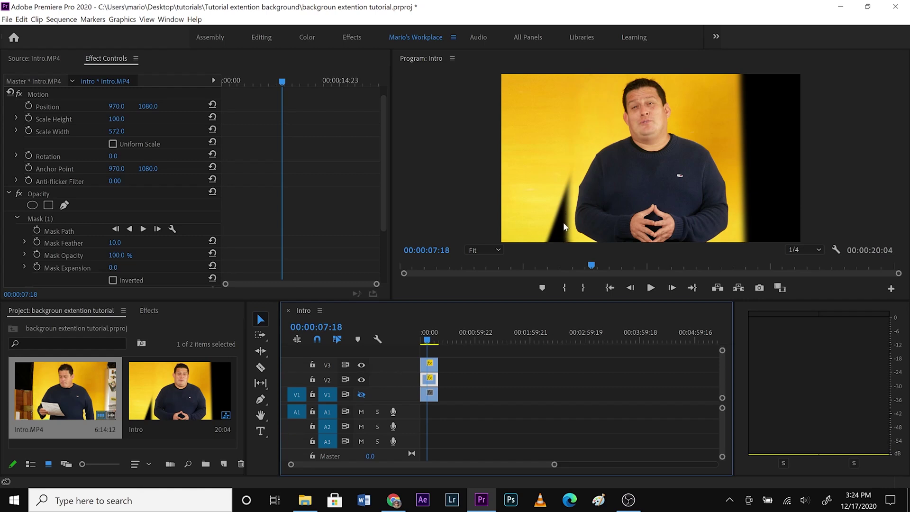
left_click(431, 366)
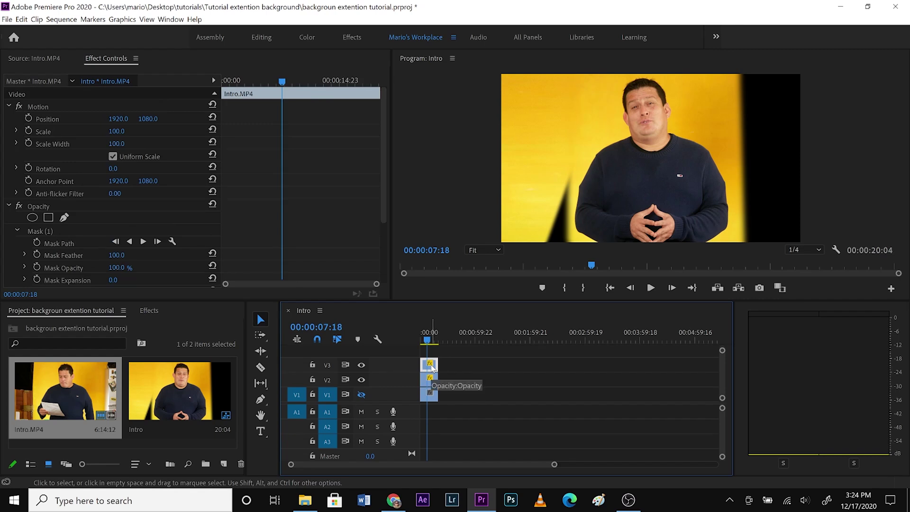
left_click(36, 231)
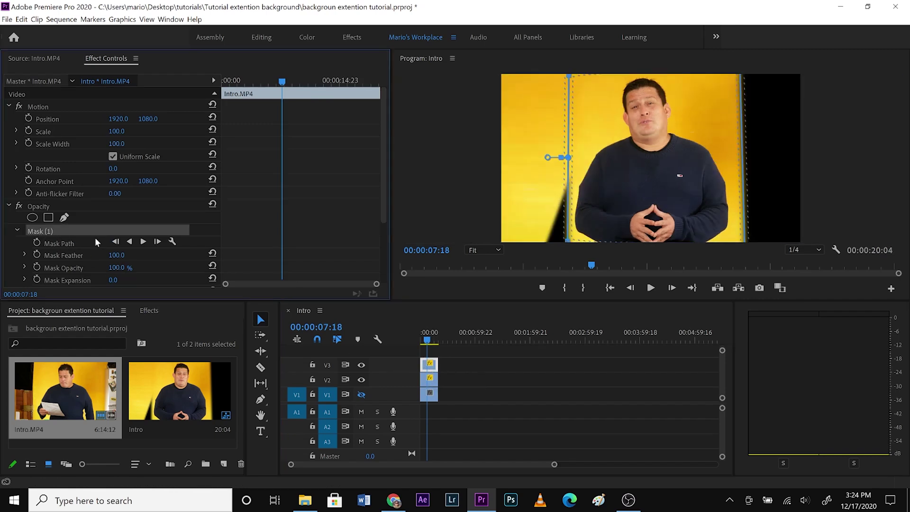
left_click_drag(568, 241, 556, 258)
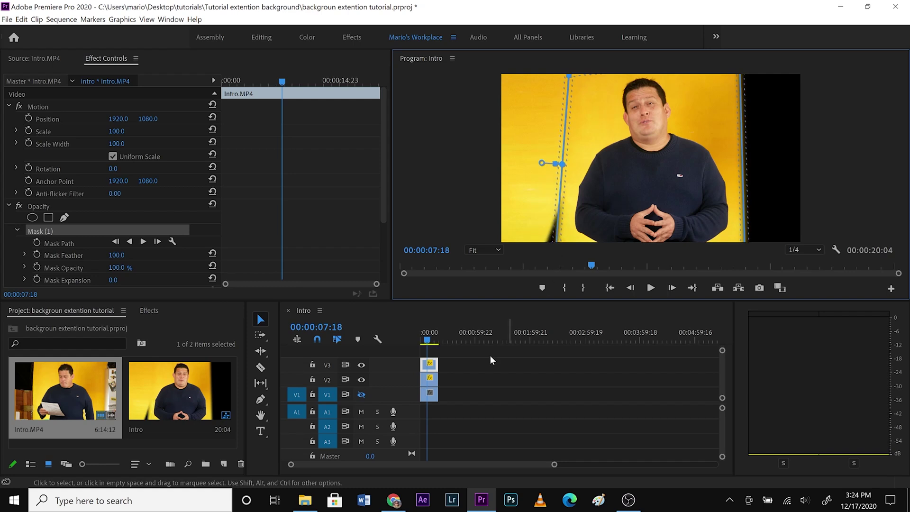
left_click(469, 361)
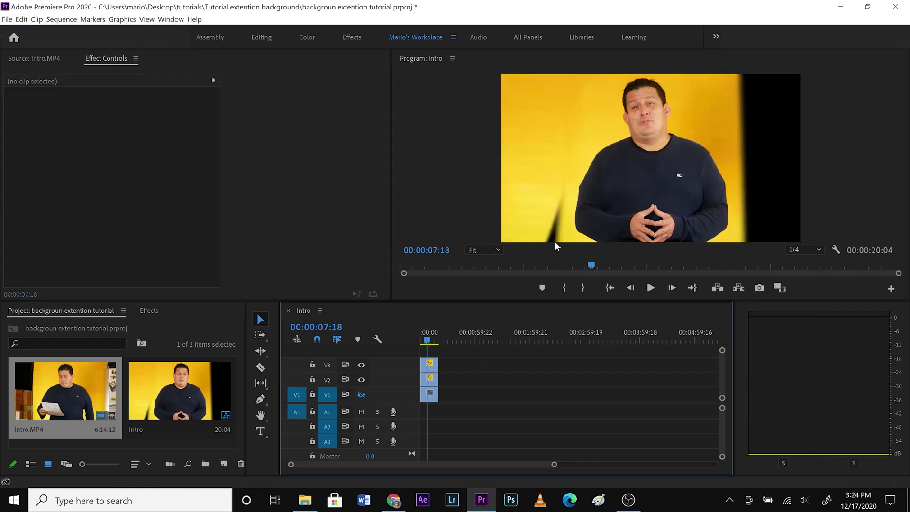
Step: Move the lower-right corner of the V2 clip's opacity mask outward to cover the dark gap beside the presenter
left_click(427, 380)
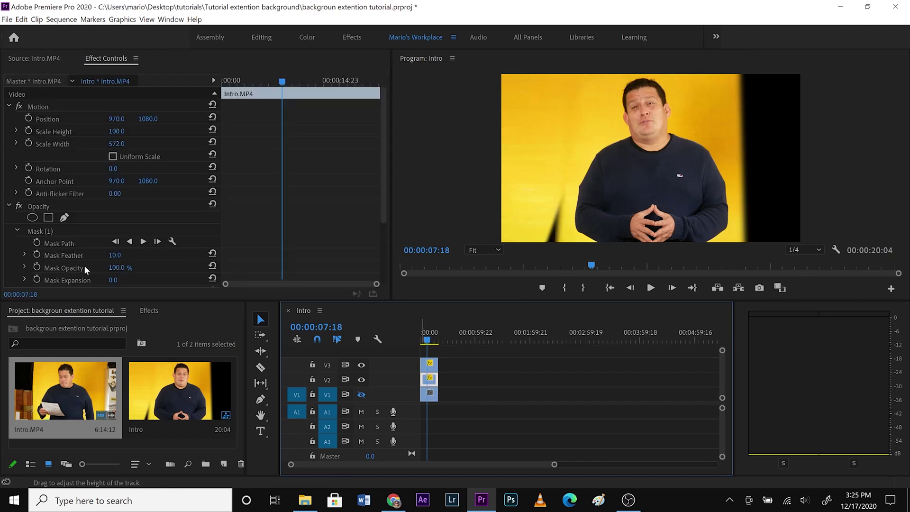
left_click(40, 231)
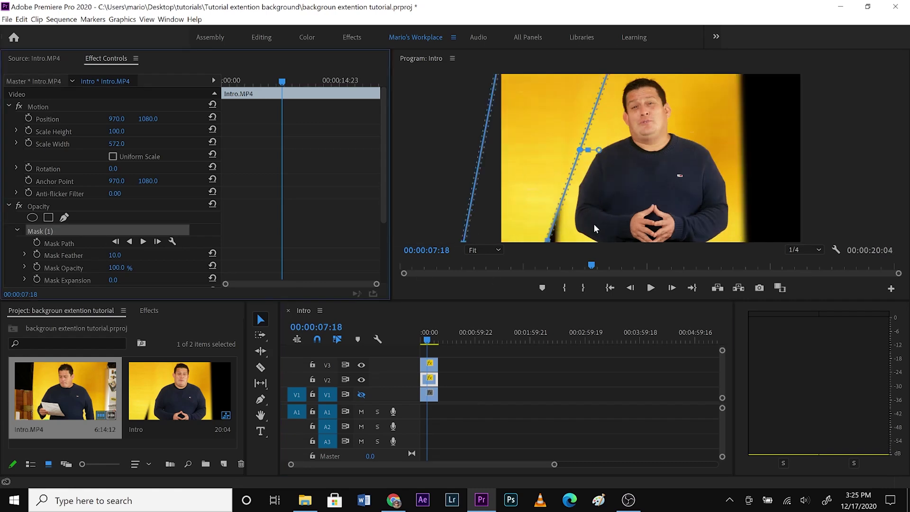
left_click_drag(549, 243, 560, 247)
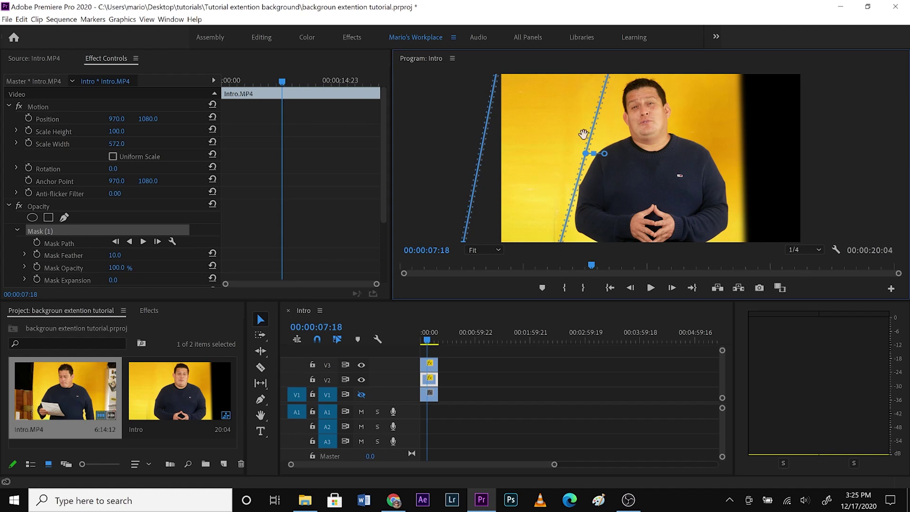
Step: Try a mask feather of 40 on the V2 clip's opacity mask
left_click(116, 256)
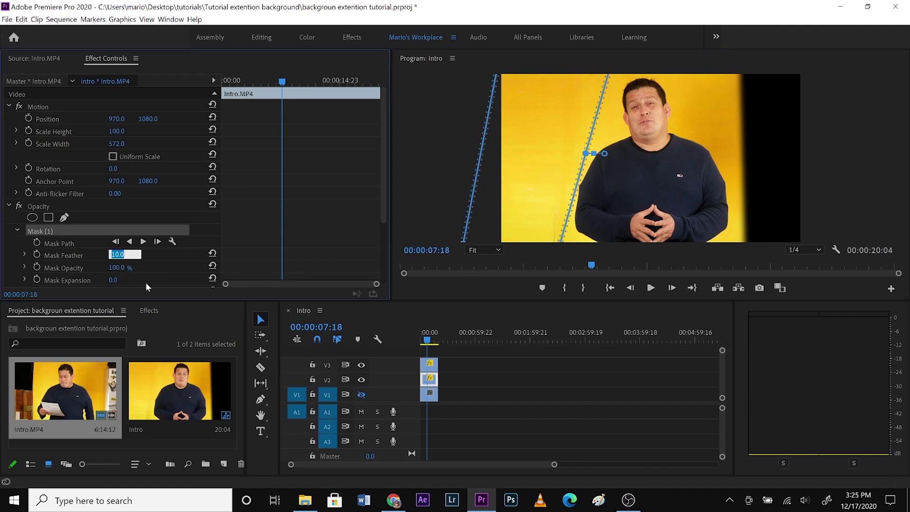
type("40")
key("Return")
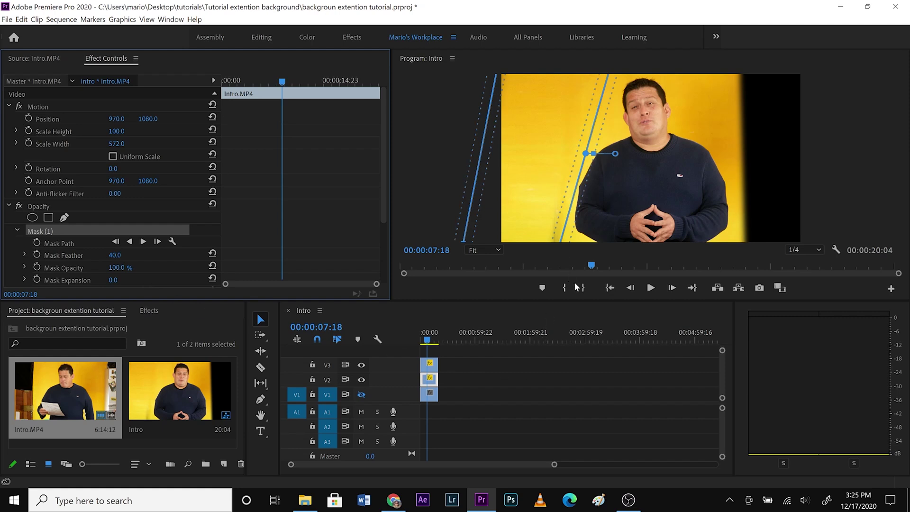
Step: Set the mask feather of the V2 clip's opacity mask to 20 and deselect the clip
left_click(116, 254)
type("20")
key("Return")
left_click(523, 364)
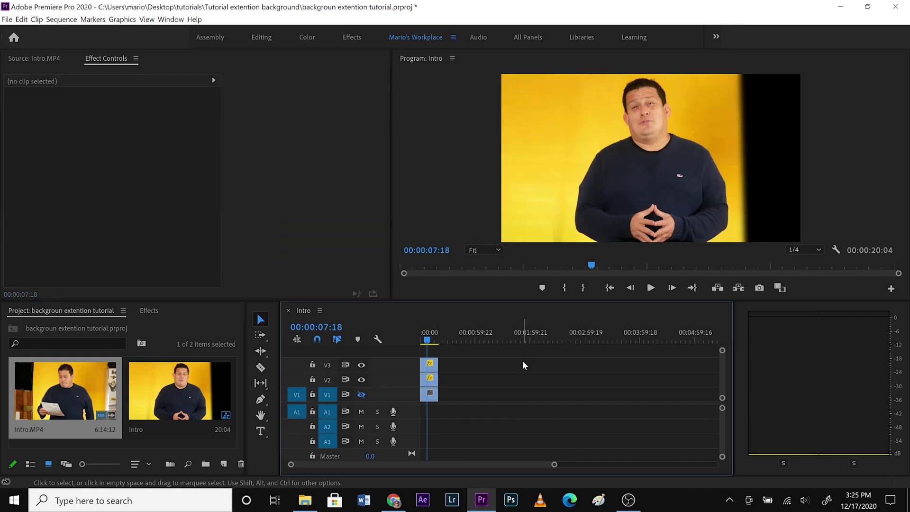
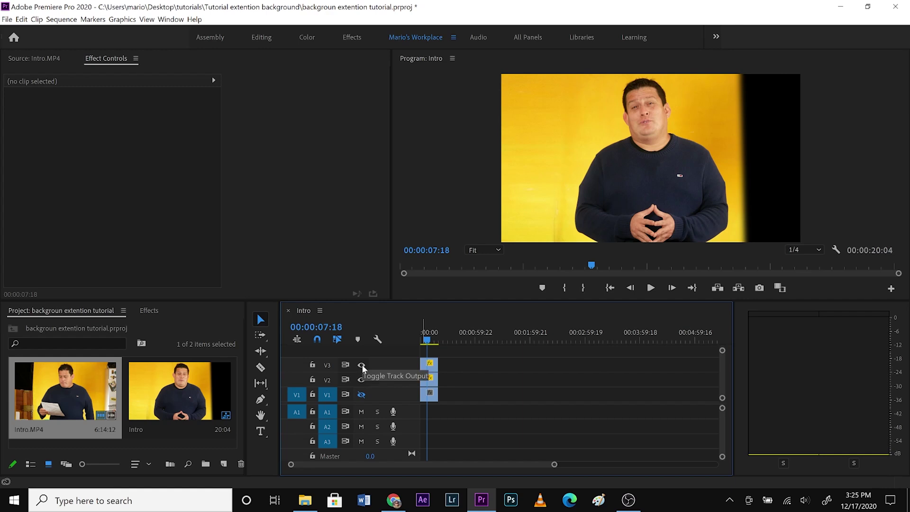
Step: Turn off the output of the V3 and V2 tracks and turn on V1 to isolate the original clip
left_click(362, 368)
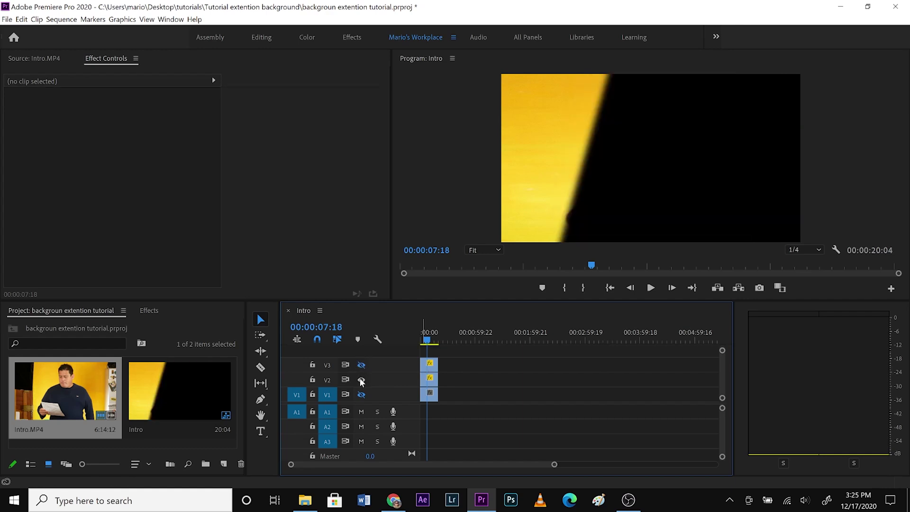
left_click(361, 379)
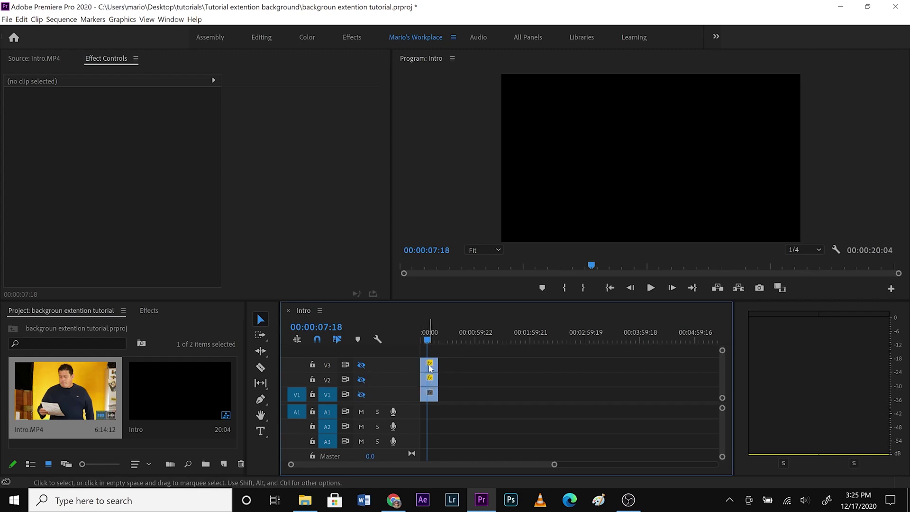
left_click(360, 394)
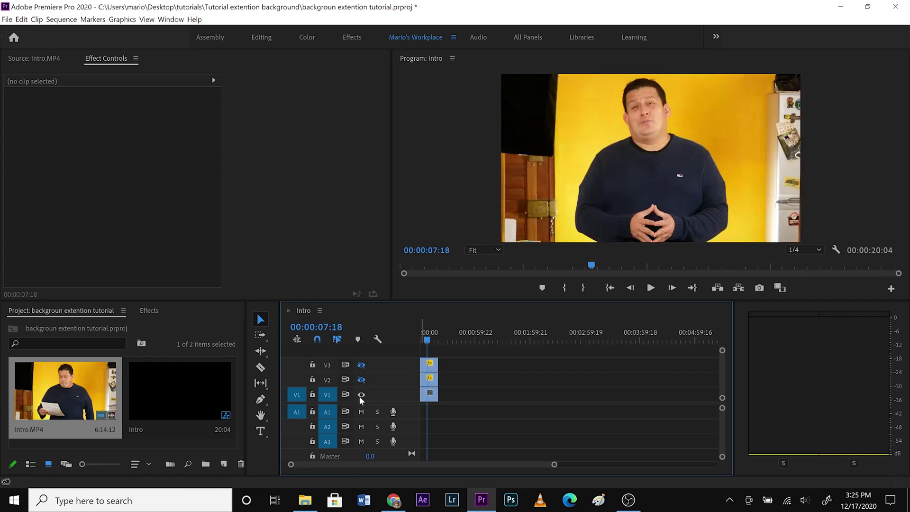
Step: Mask the V1 clip's opacity with a four-point pen shape around the yellow strip right of the presenter, extending its upper corners past the frame
left_click(429, 396)
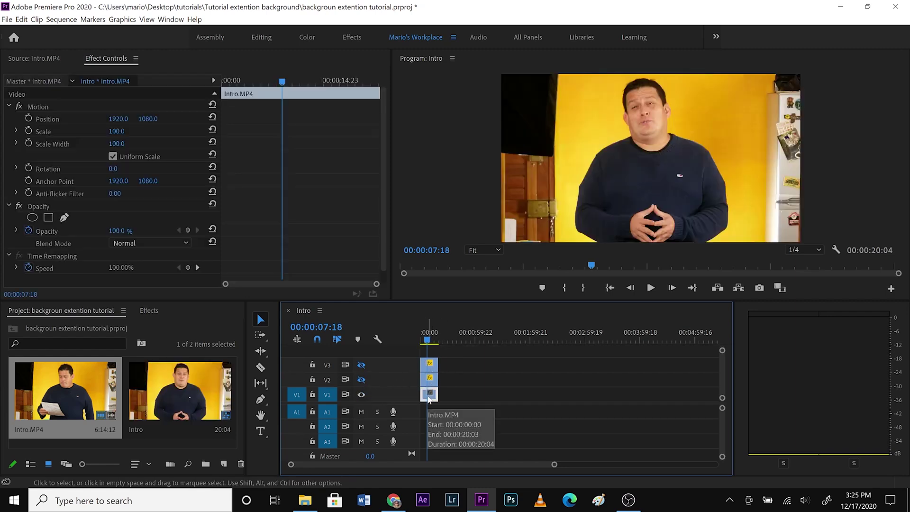
left_click(66, 217)
left_click(733, 241)
left_click(729, 76)
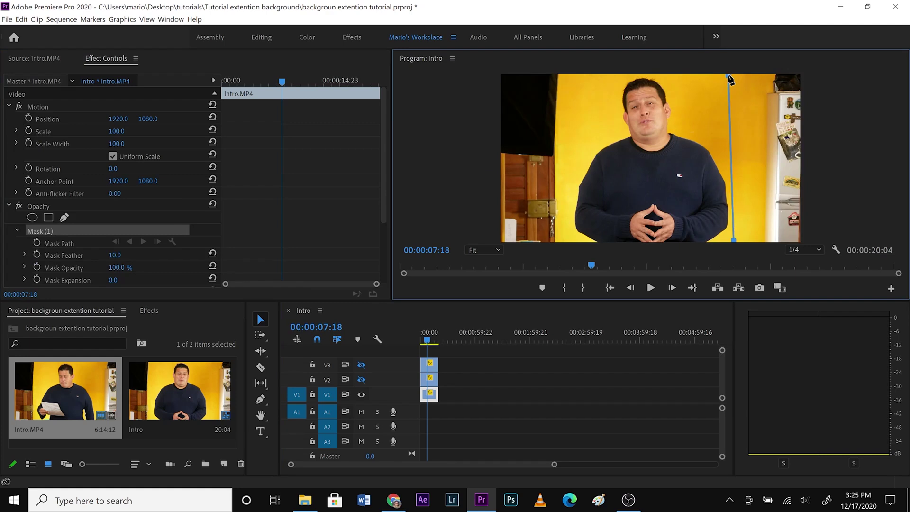
left_click(767, 76)
left_click(762, 240)
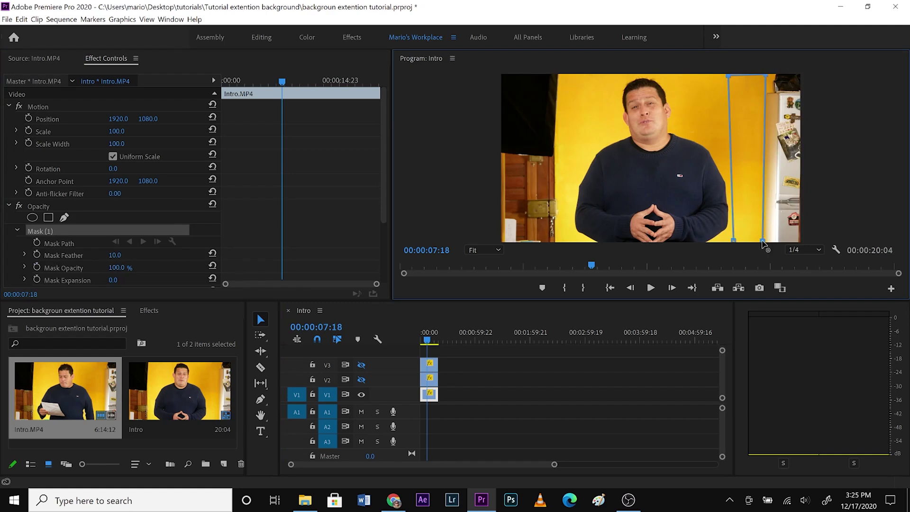
left_click(733, 241)
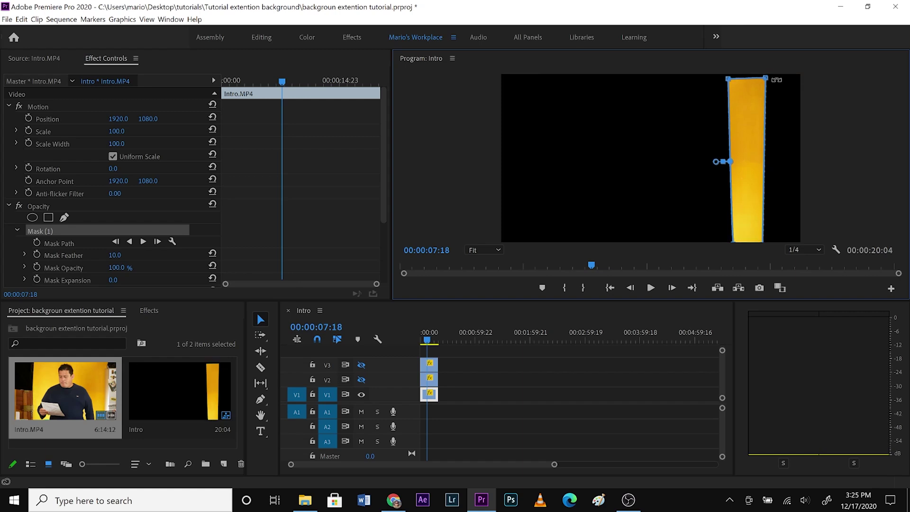
left_click_drag(767, 79, 727, 81)
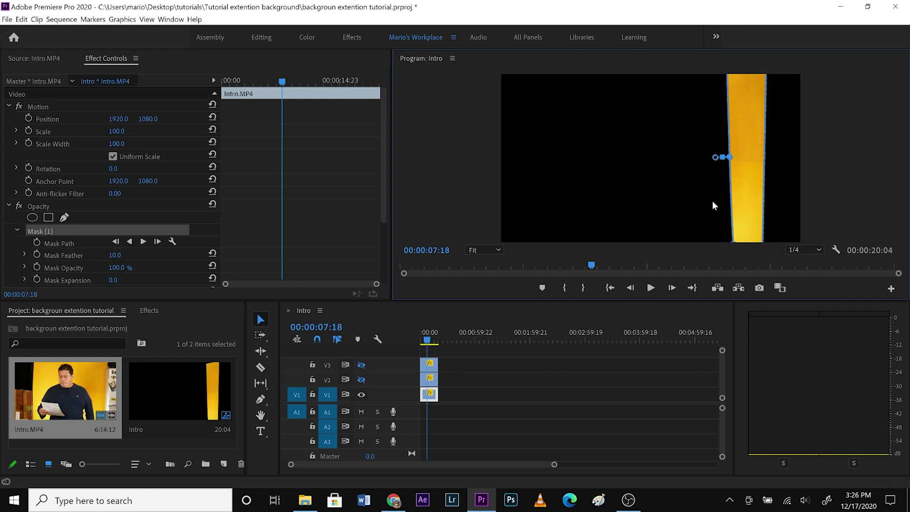
Step: Set the horizontal anchor point of the V1 clip to 2932.0, at the inner edge of the masked strip
left_click(65, 178)
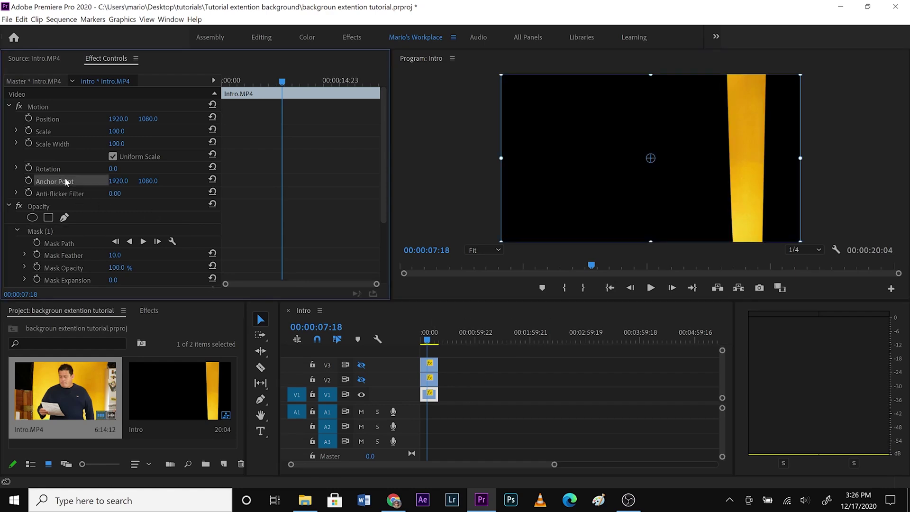
left_click(121, 180)
key("Up")
key("Up")
key("Up")
key("Up")
key("Up")
key("Up")
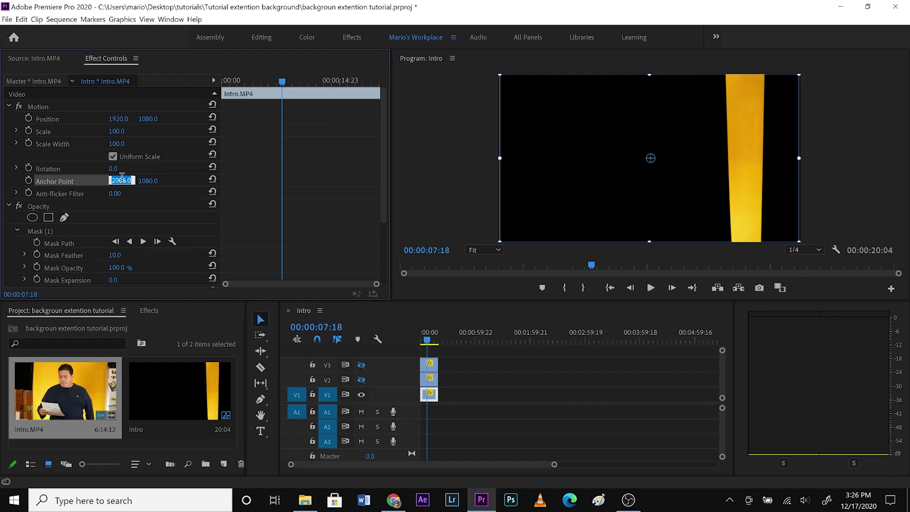
key("shift+Up")
key("shift+Up")
key("shift+Up")
key("shift+Up")
key("shift+Up")
key("shift+Up")
key("shift+Up")
key("shift+Up")
key("shift+Up")
key("shift+Up")
key("shift+Up")
key("shift+Up")
key("shift+Up")
key("shift+Up")
key("shift+Up")
key("shift+Up")
key("shift+Up")
key("shift+Up")
key("shift+Up")
key("shift+Up")
key("Up")
key("Up")
key("Up")
key("Up")
key("Up")
key("Up")
key("Up")
key("Up")
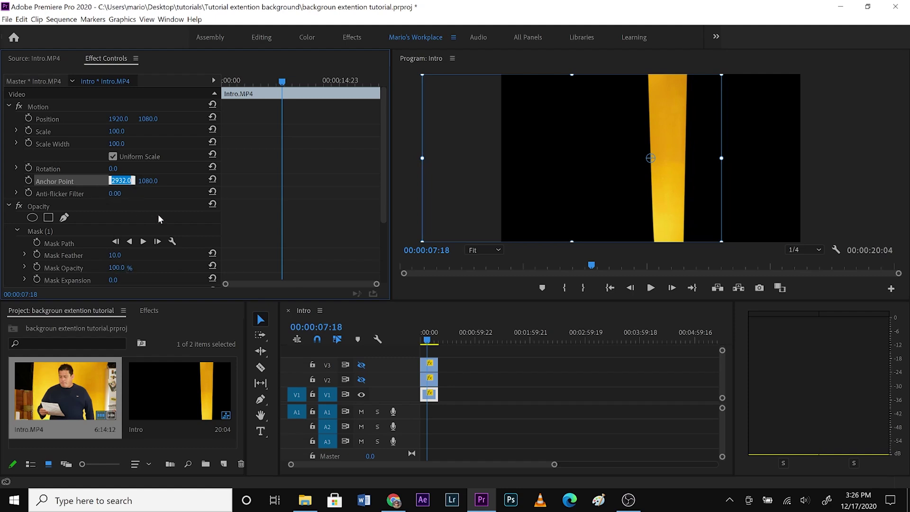
Step: Set the horizontal position of the V1 clip to 2932.0 to match its anchor point
left_click(118, 118)
type("2932.0")
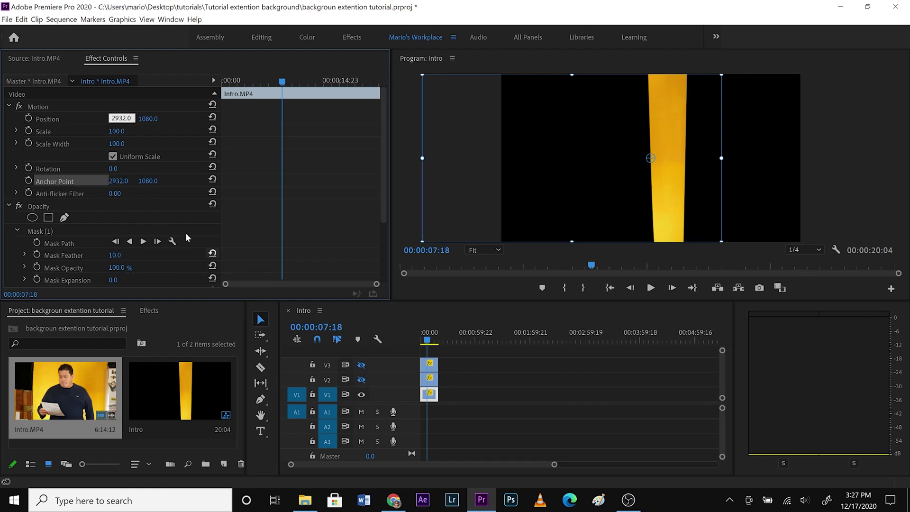
key("Return")
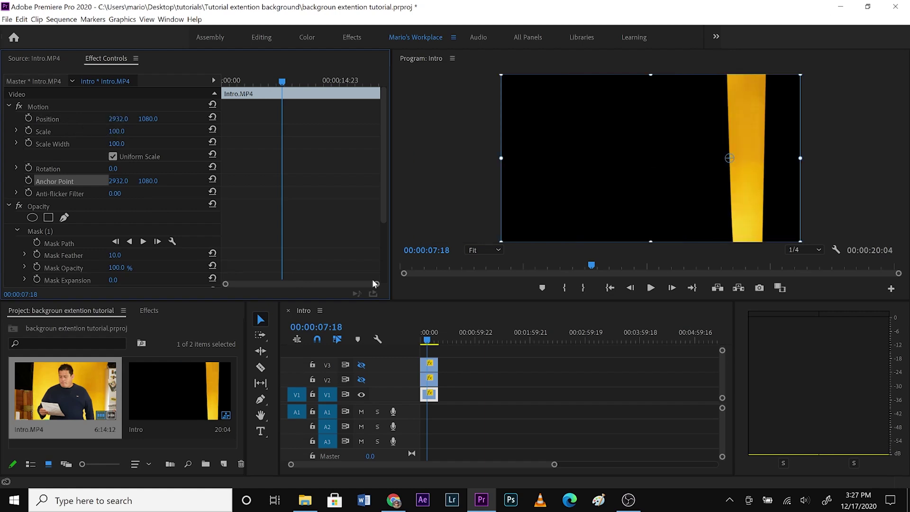
Step: Turn off uniform scaling for the V1 clip and increase its scale width to 229.0, stretching the strip to the frame's right edge
left_click(113, 156)
left_click(116, 144)
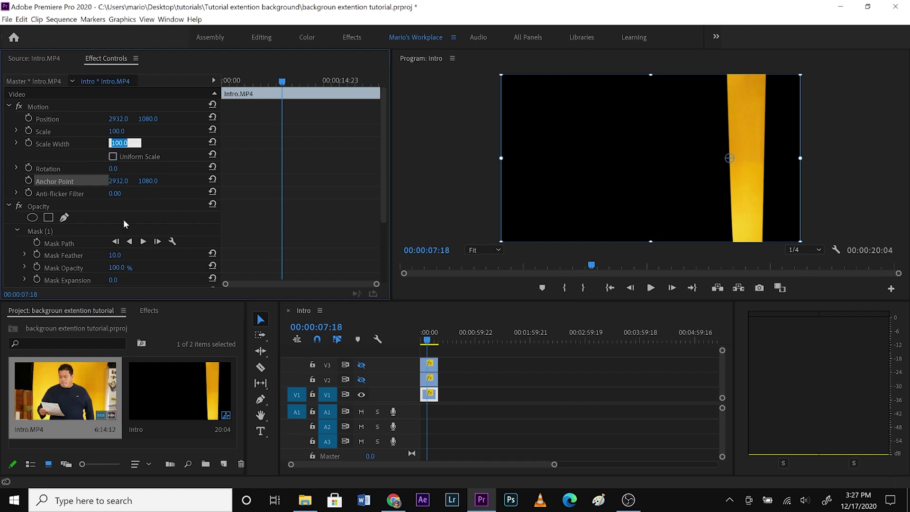
key("Up")
key("Up")
key("Up")
key("Up")
key("Up")
key("Up")
key("Up")
key("Up")
key("Up")
key("Up")
key("Up")
key("Up")
key("Up")
key("Up")
key("Up")
key("Up")
key("Up")
key("Up")
key("Up")
key("Up")
key("Up")
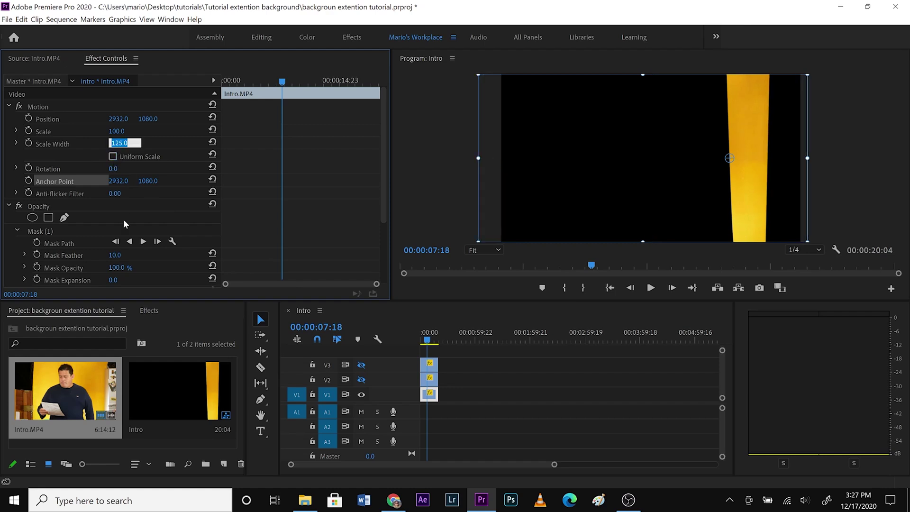
type("182")
key("Return")
key("Up")
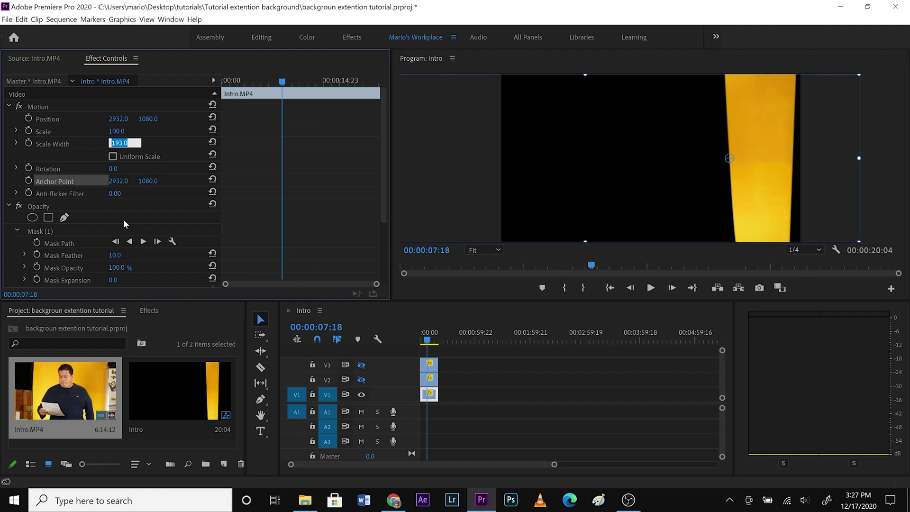
key("Up")
key("Up")
key("Up")
key("Up")
key("Up")
key("Up")
key("Up")
key("Up")
key("Up")
key("Up")
key("Up")
key("Up")
key("Up")
key("Up")
key("Up")
key("Up")
key("Up")
key("Up")
key("Up")
key("Up")
key("Up")
key("Up")
key("Up")
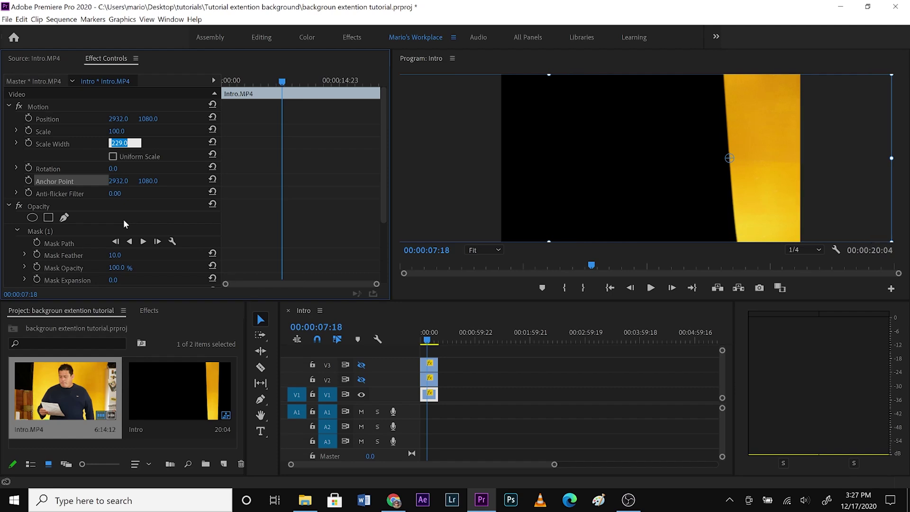
Step: Set the mask feather of the V1 clip's opacity mask to 20
left_click(124, 256)
type("20")
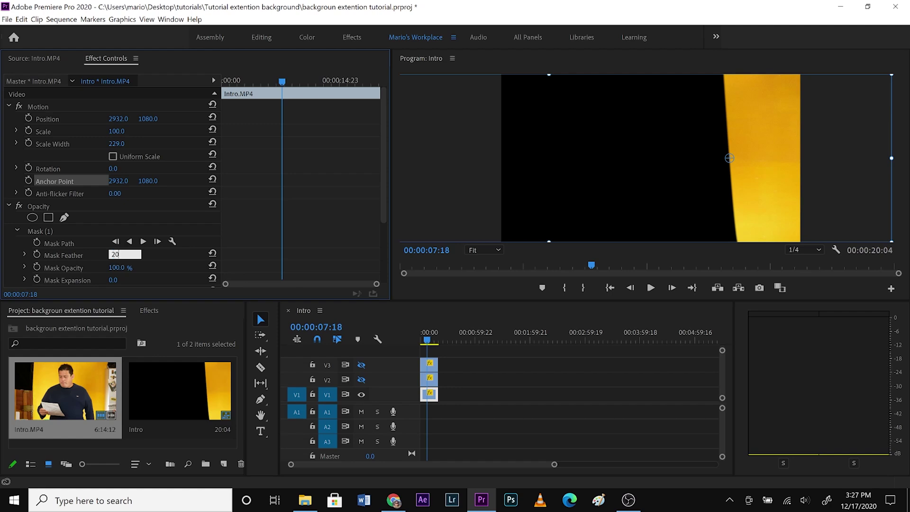
key("Return")
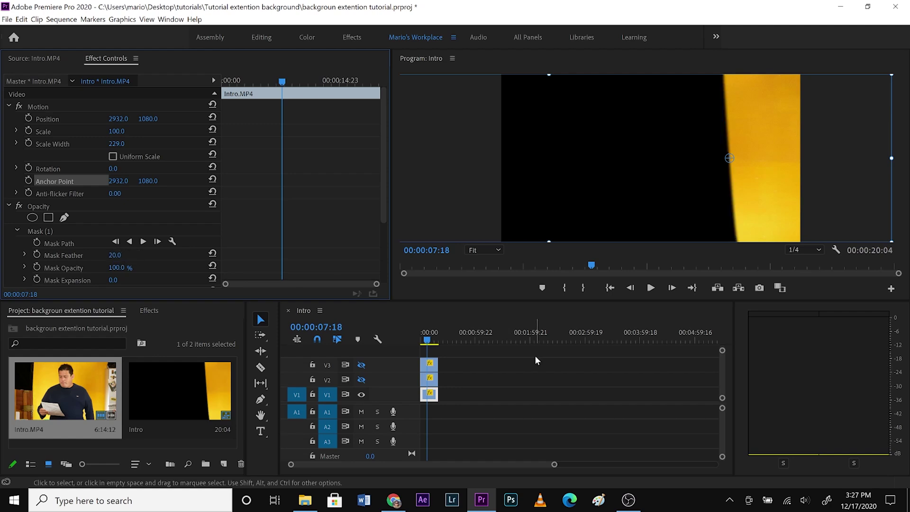
Step: Deselect the V1 clip and turn the V2 and V3 track outputs back on to show the full composite
left_click(519, 368)
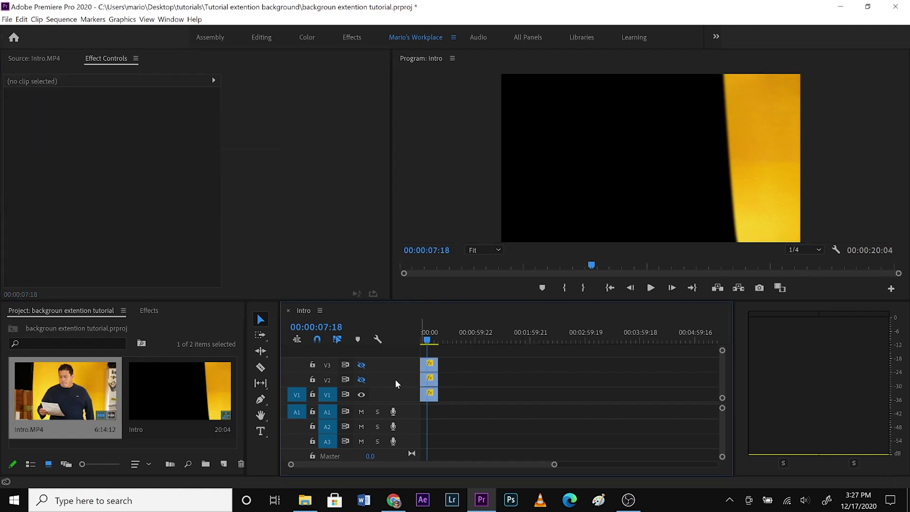
left_click(361, 379)
left_click(362, 365)
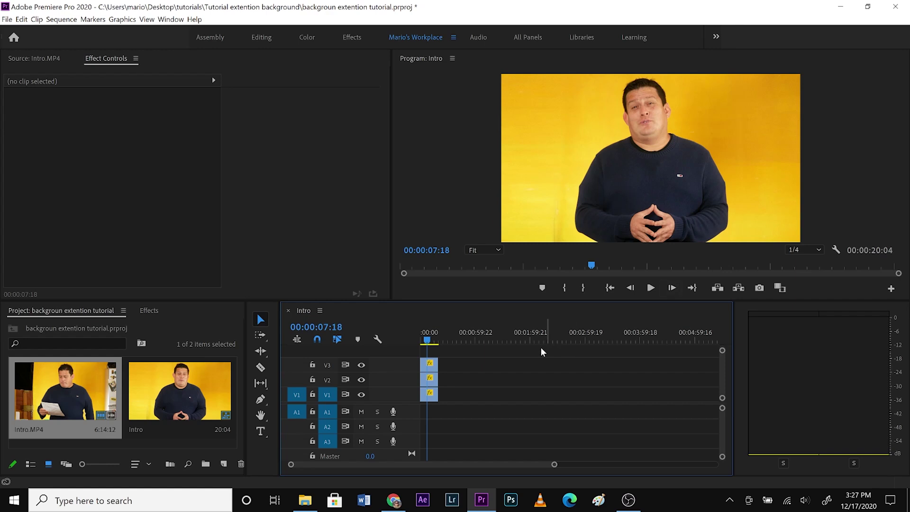
Step: Nest the three clips on V1, V2 and V3 into one sequence and move the nested sequence up to V2
left_click_drag(466, 394, 432, 367)
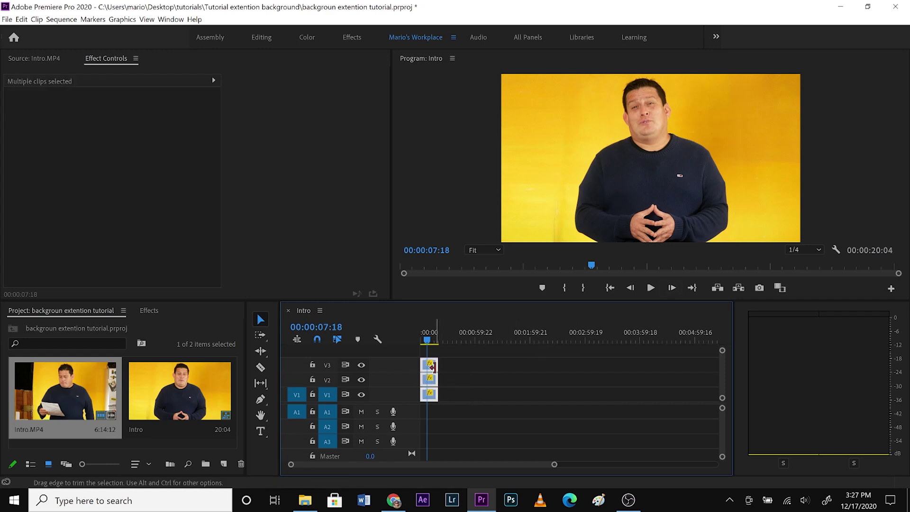
right_click(435, 371)
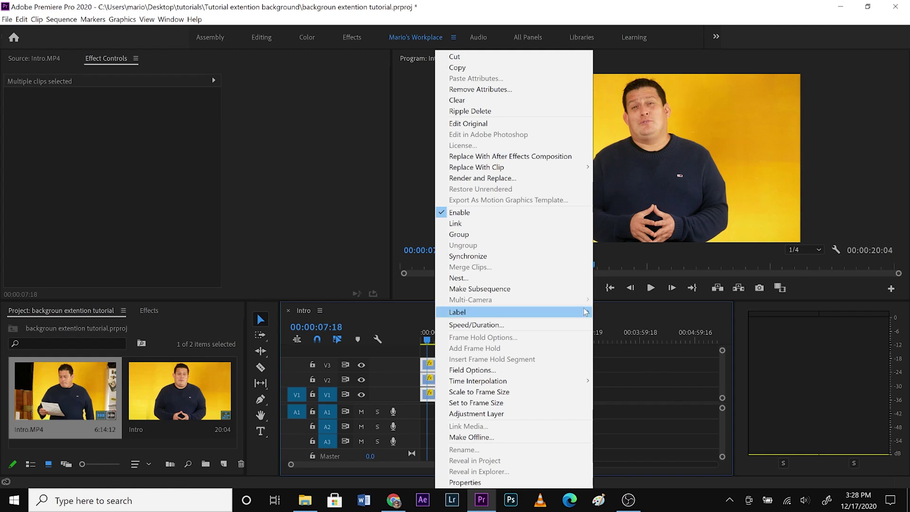
left_click(470, 277)
key("Return")
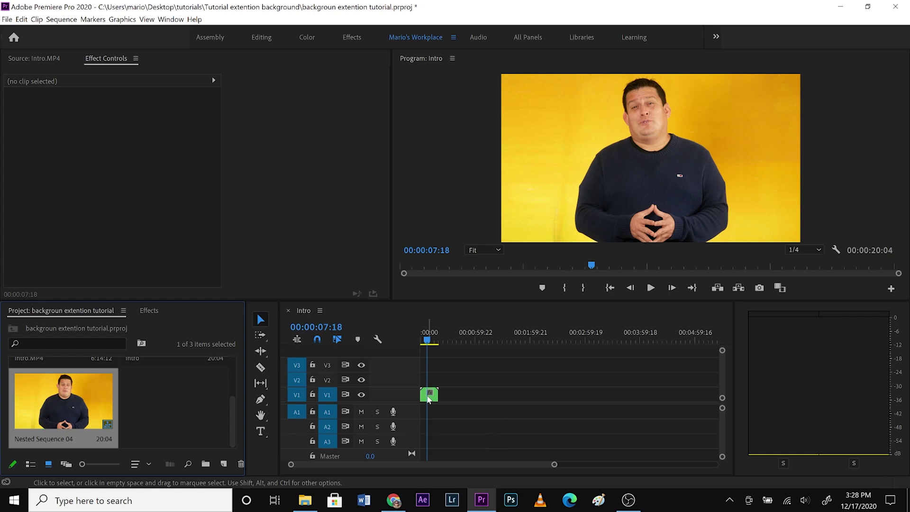
left_click_drag(429, 396, 432, 379)
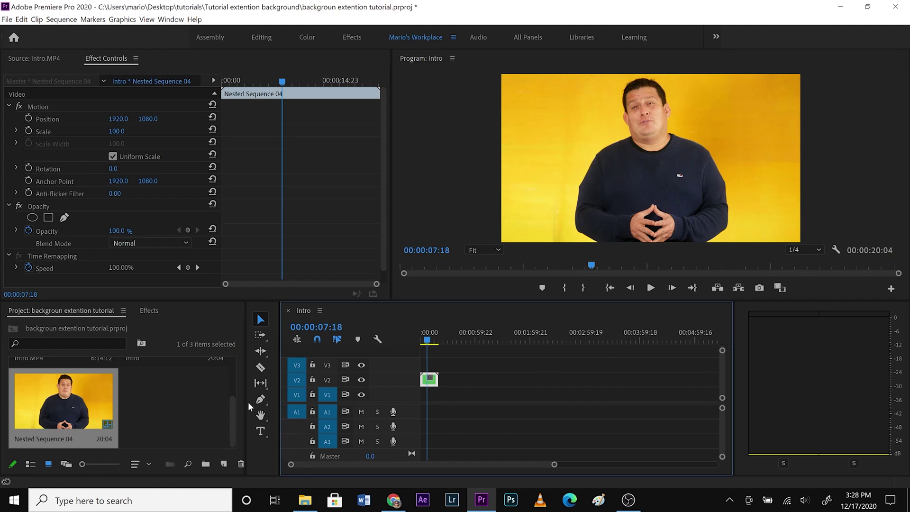
Step: Create a 3840 × 2160 color matte in yellow F7B913 sampled from the backdrop, and name it "Color Matte background yellow"
left_click(225, 464)
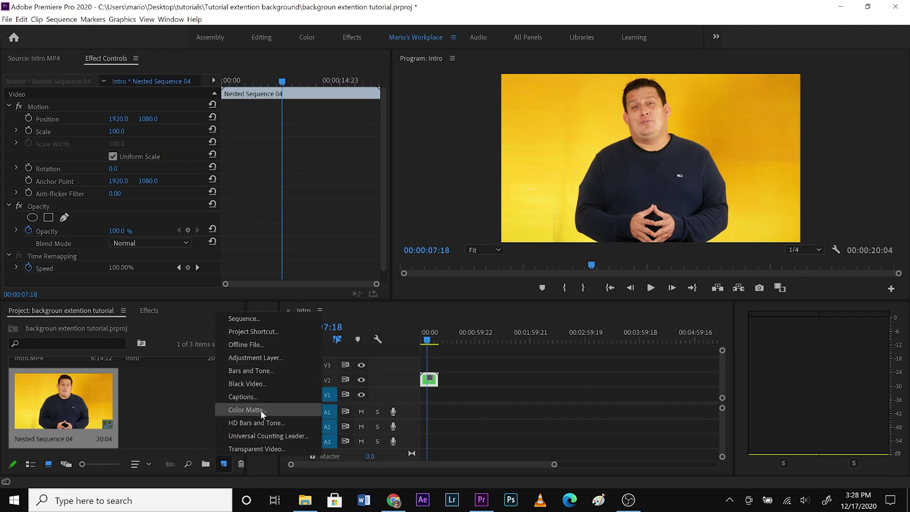
left_click(260, 410)
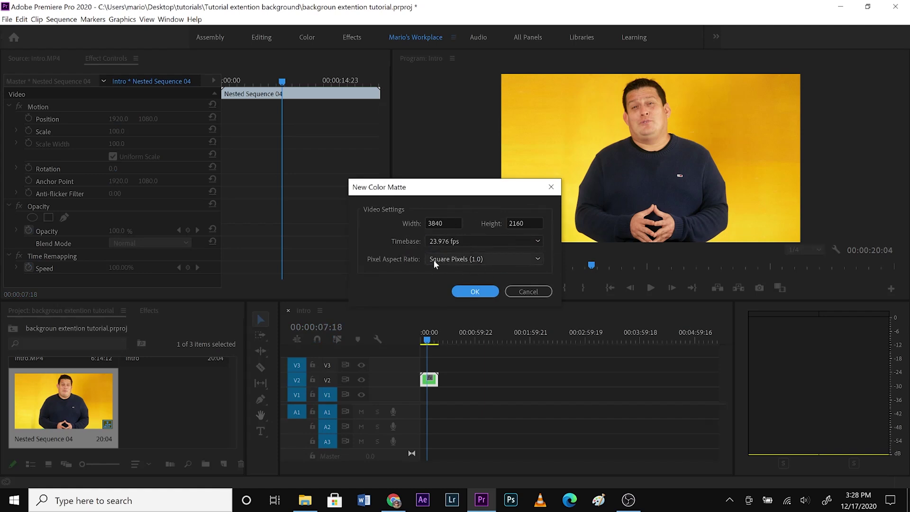
left_click(486, 291)
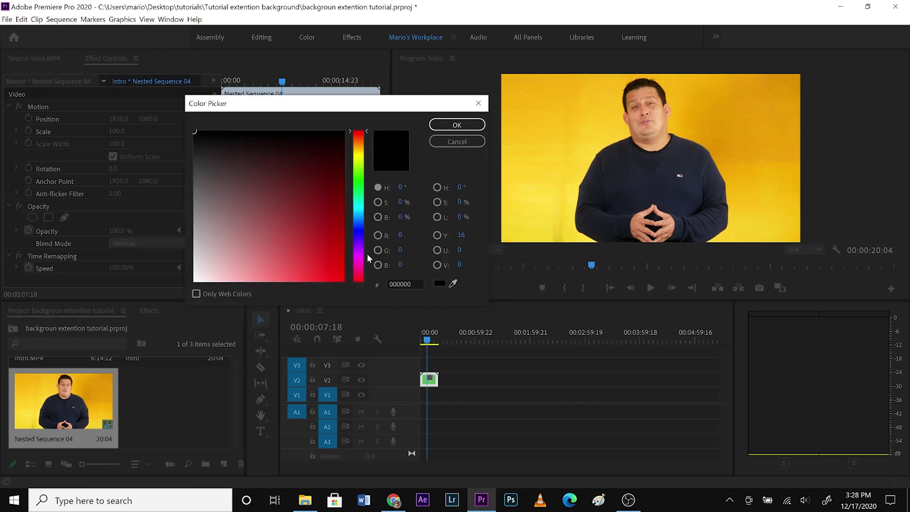
left_click(454, 282)
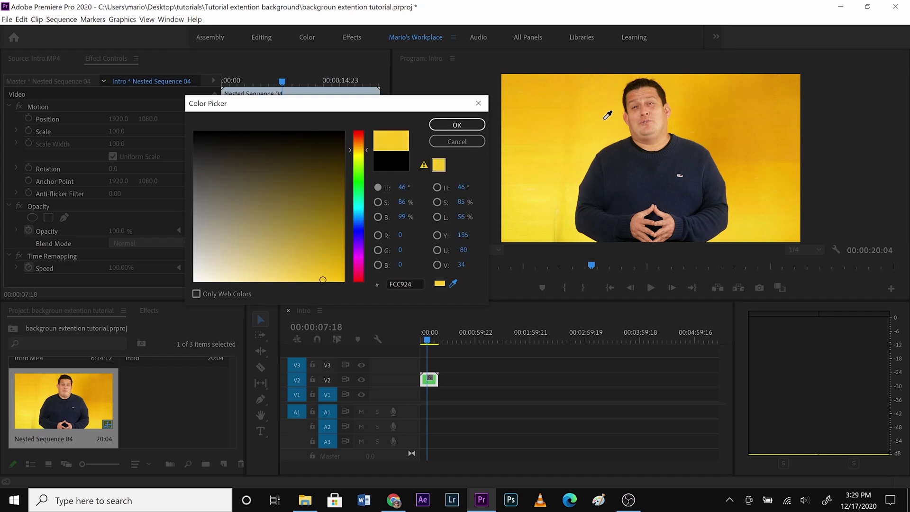
left_click(556, 112)
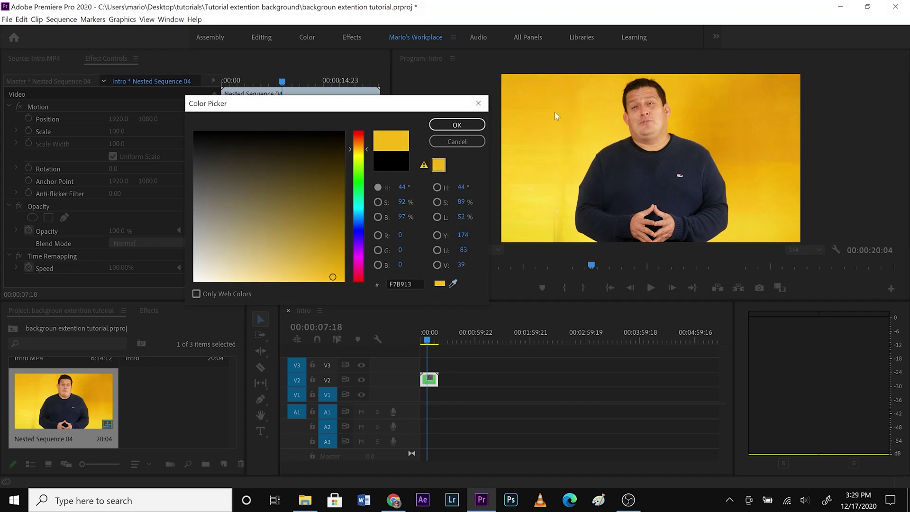
left_click(455, 125)
left_click(429, 249)
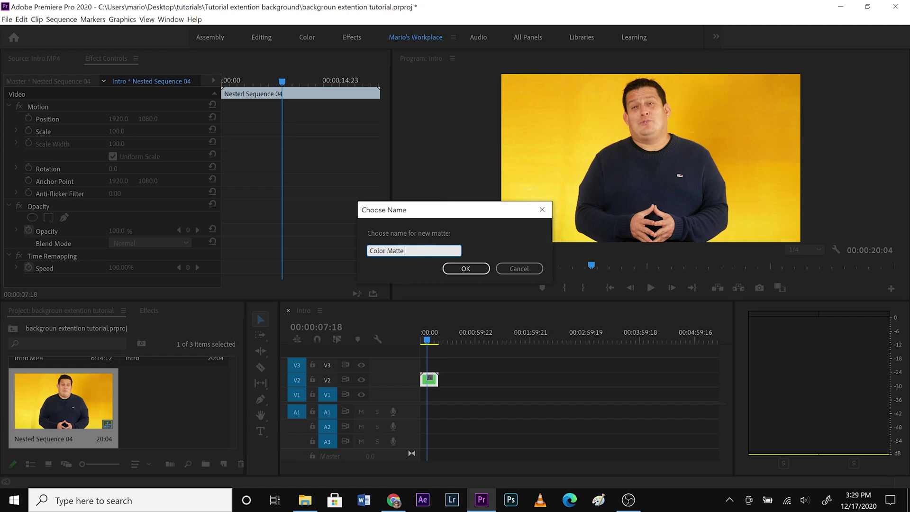
type("background yellow")
left_click(470, 266)
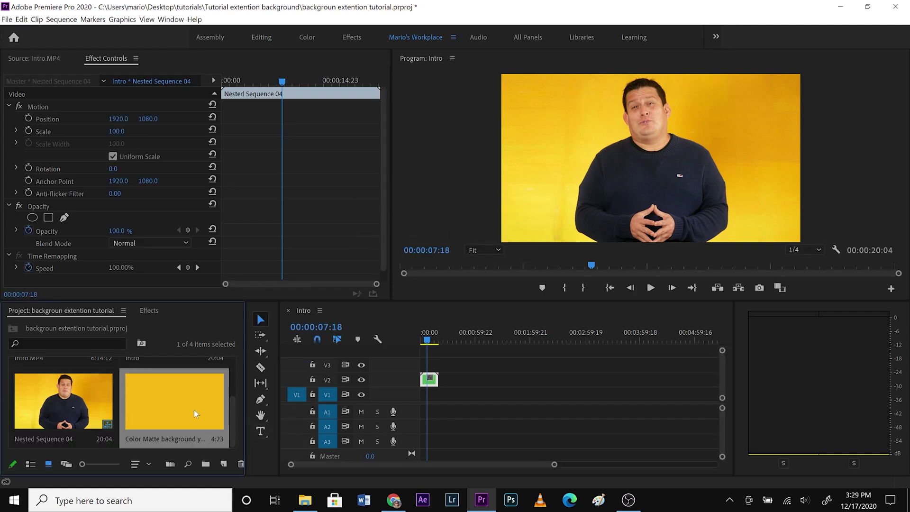
Step: Place the yellow color matte at the start of V1 and put a copy of it on V3 above the nested sequence
mouse_move(175, 395)
left_mouse_down()
mouse_move(422, 379)
mouse_move(412, 395)
left_mouse_up()
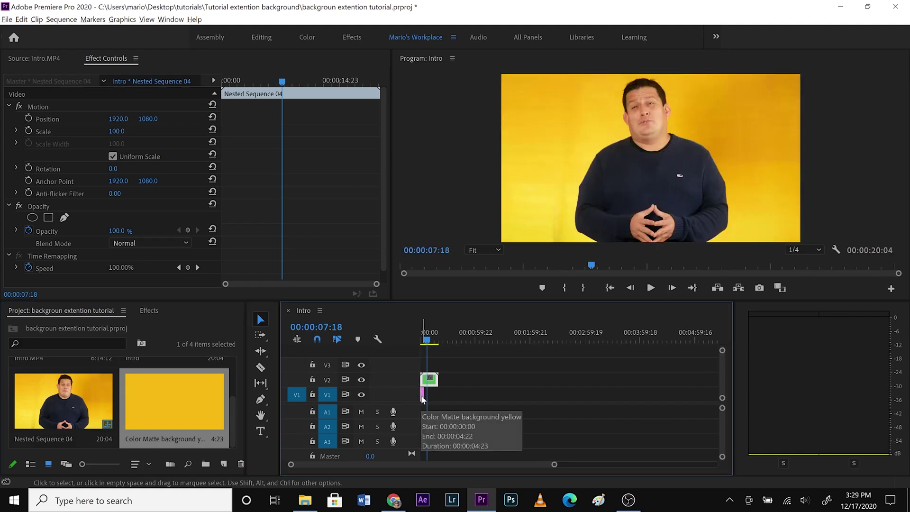
left_click(422, 396)
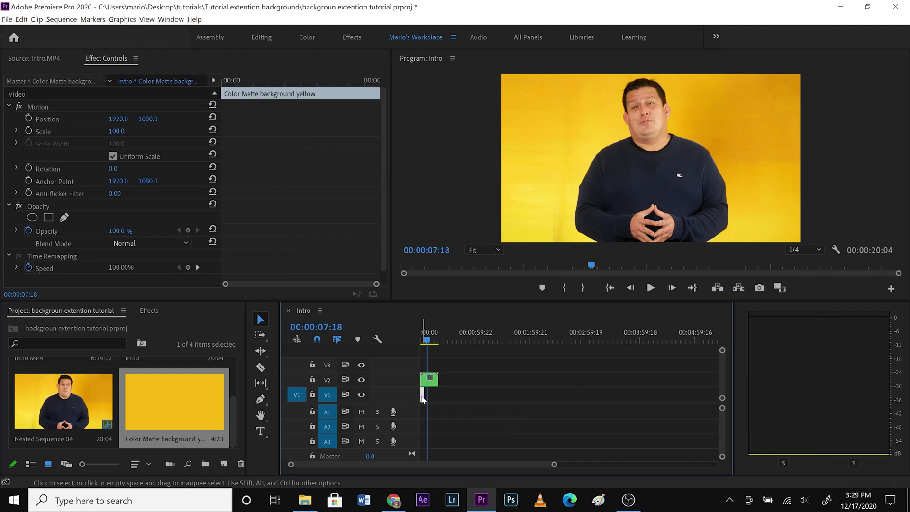
left_click_drag(422, 396, 453, 389)
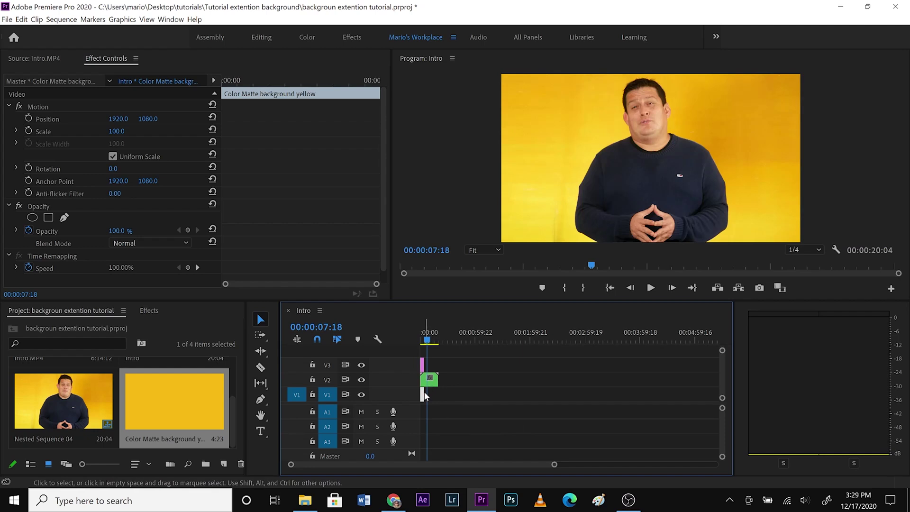
Step: Extend both color mattes to the end of the nested sequence and turn off the V3 track output
left_click_drag(554, 469, 470, 467)
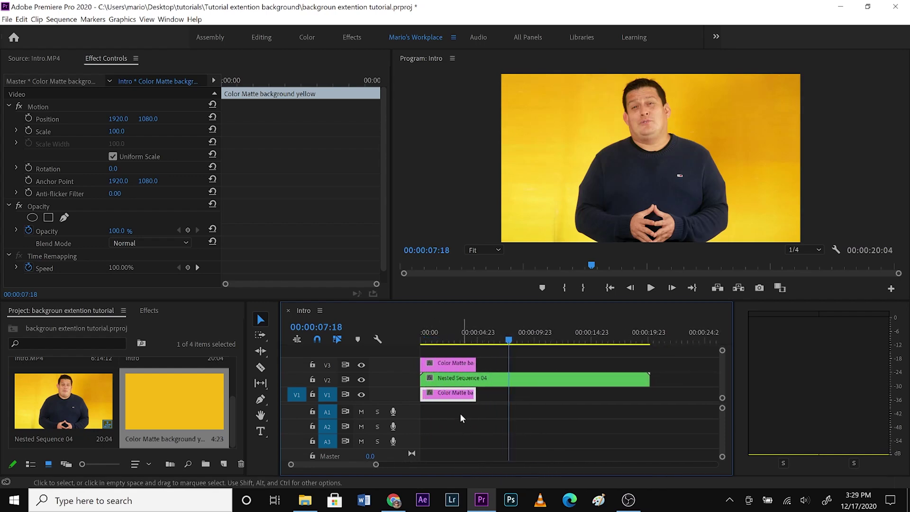
left_click_drag(474, 394, 647, 402)
left_click_drag(566, 364, 645, 365)
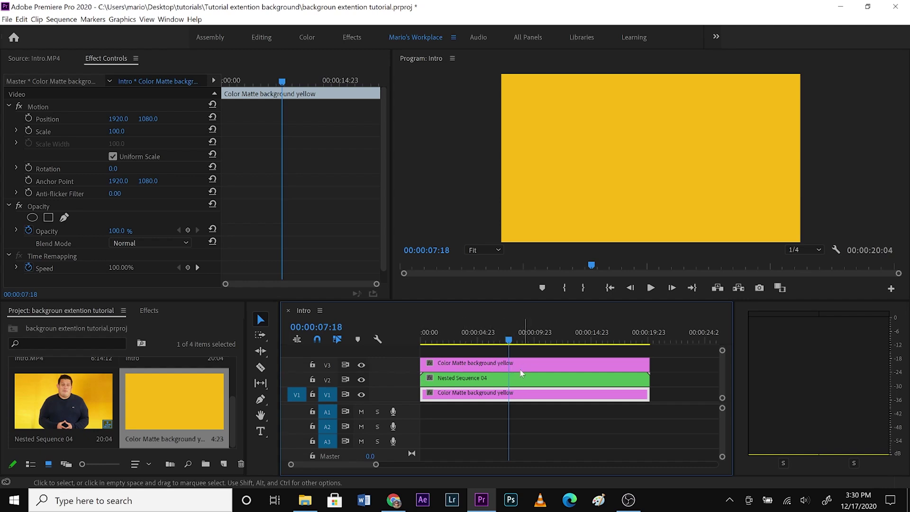
left_click(362, 365)
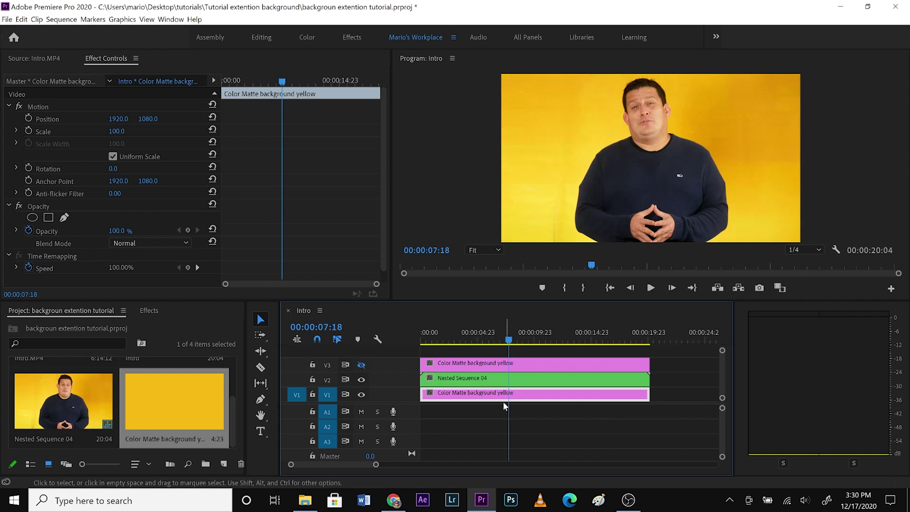
Step: Apply the Track Matte Key effect to the nested sequence on V2
left_click(518, 378)
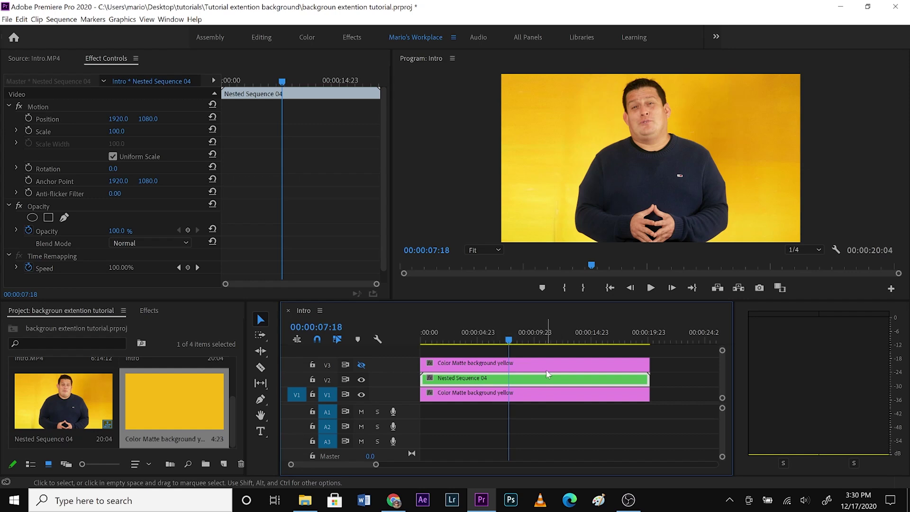
left_click(153, 311)
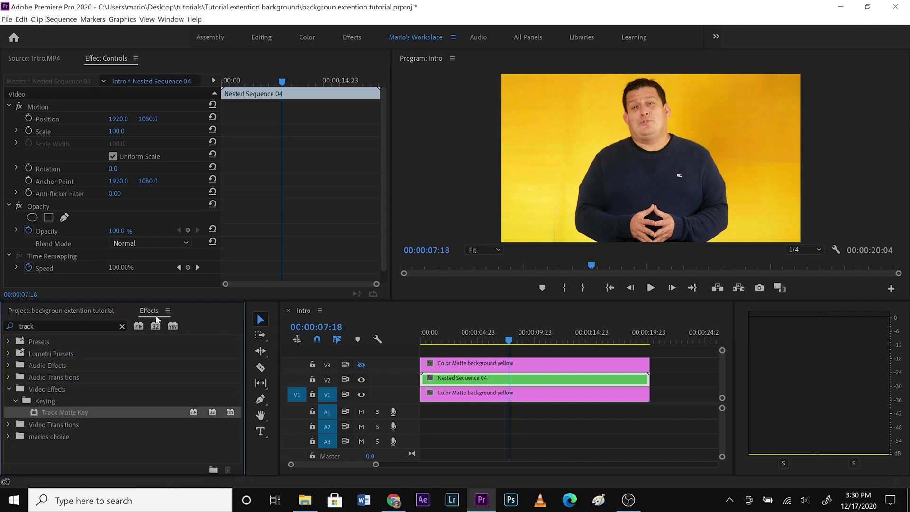
left_click(82, 324)
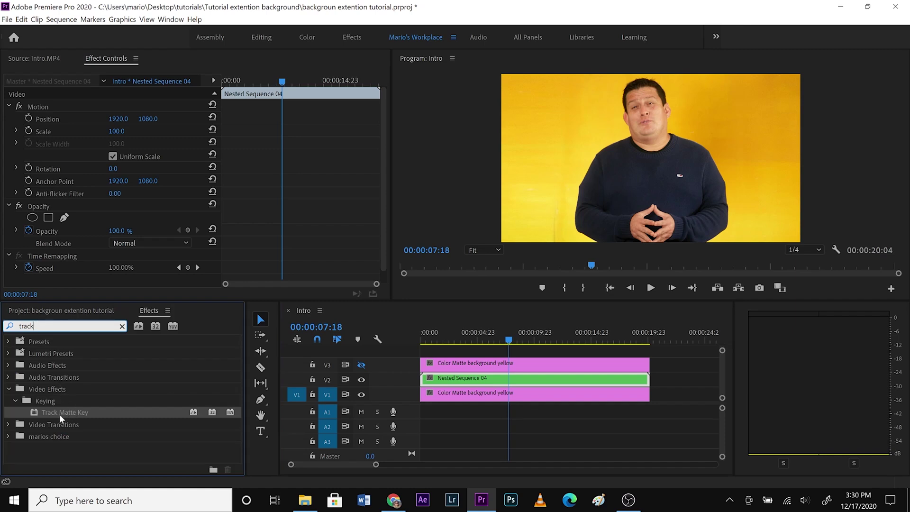
left_click_drag(82, 411, 484, 379)
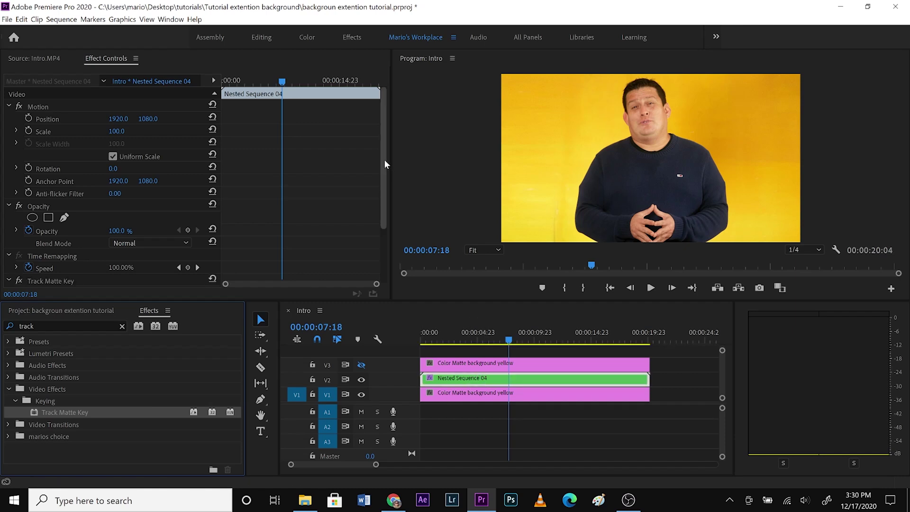
Step: Draw a closed Track Matte Key mask around the man, then round it beside his shoulder and raise it above his head
scroll(381, 199, "down", 2)
left_click_drag(378, 220, 378, 255)
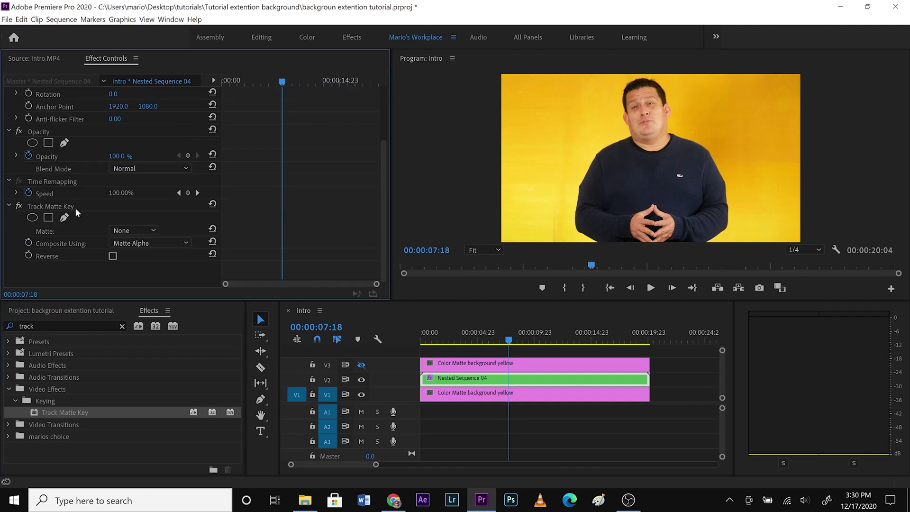
left_click(48, 217)
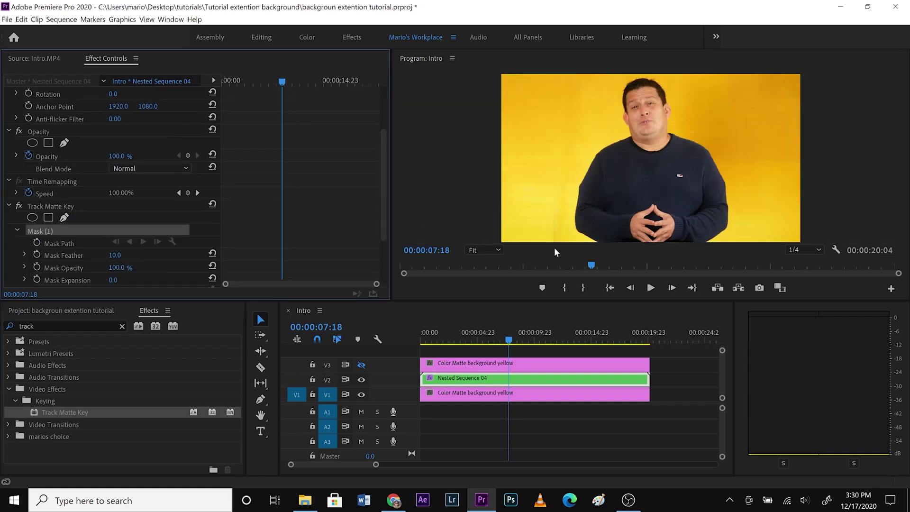
left_click(572, 241)
left_click(561, 217)
left_click(575, 159)
left_click(609, 129)
left_click(616, 84)
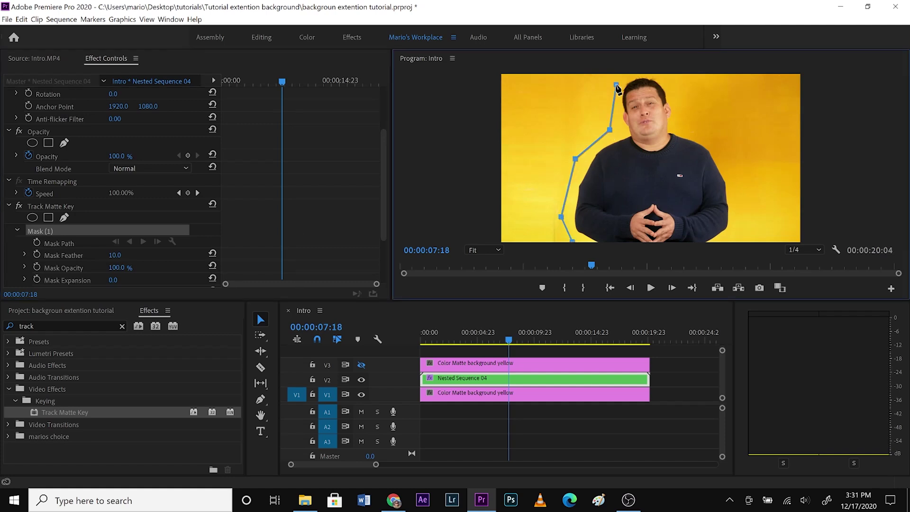
left_click(633, 75)
left_click(673, 86)
left_click_drag(673, 84, 673, 77)
left_click(674, 101)
left_click(710, 137)
left_click(738, 199)
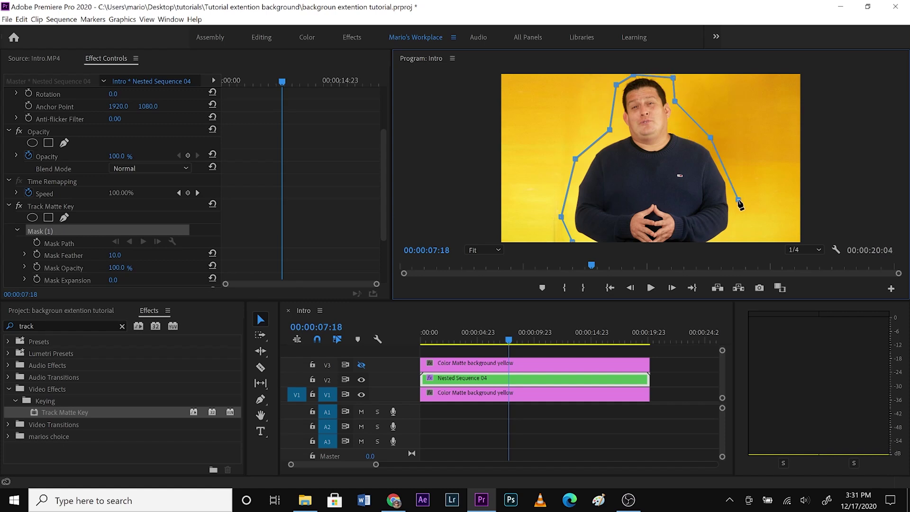
left_click(734, 242)
left_click(573, 241)
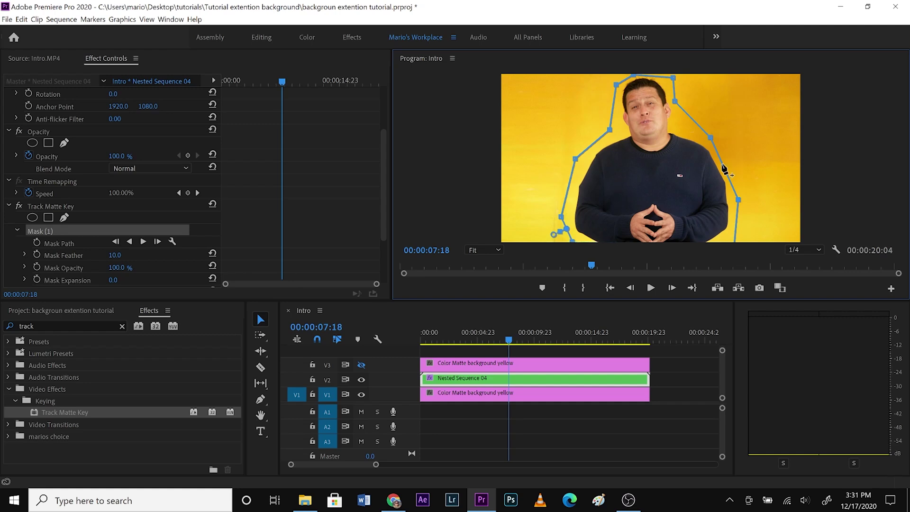
left_click_drag(722, 165, 728, 158)
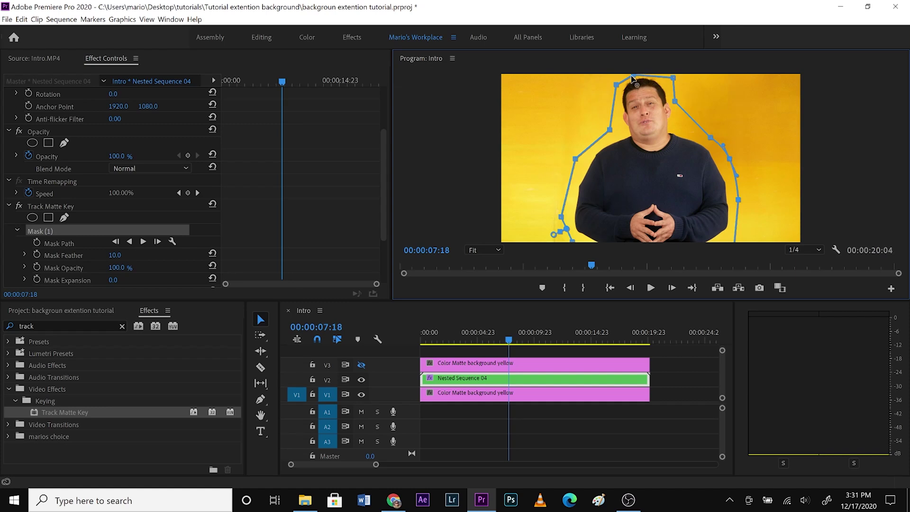
left_click_drag(633, 76, 634, 67)
Step: Invert the Track Matte Key mask and set the effect's matte to Video 3 with Reverse enabled
left_click(382, 192)
left_click_drag(383, 196, 382, 224)
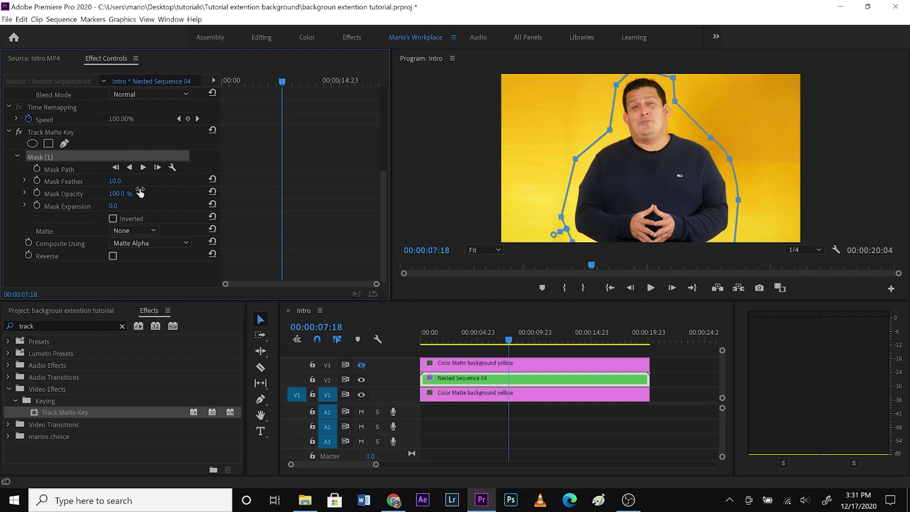
left_click(113, 219)
left_click(152, 231)
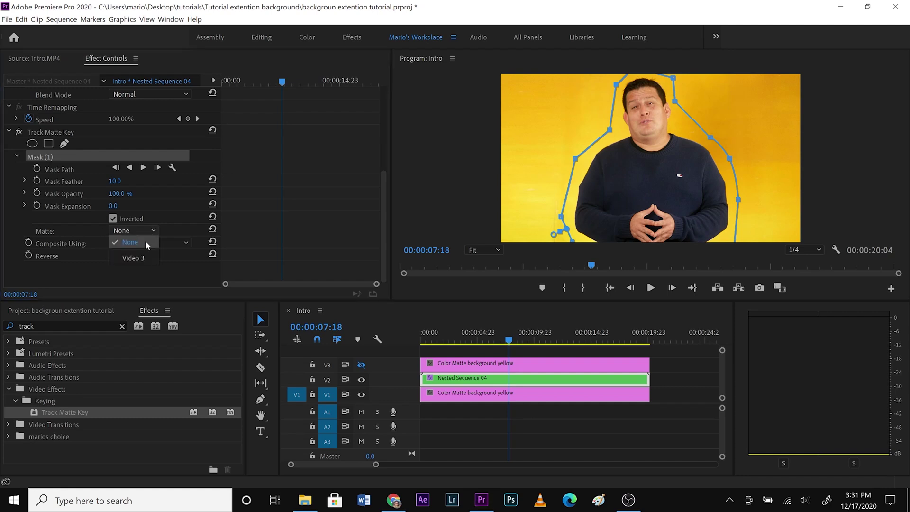
left_click(138, 258)
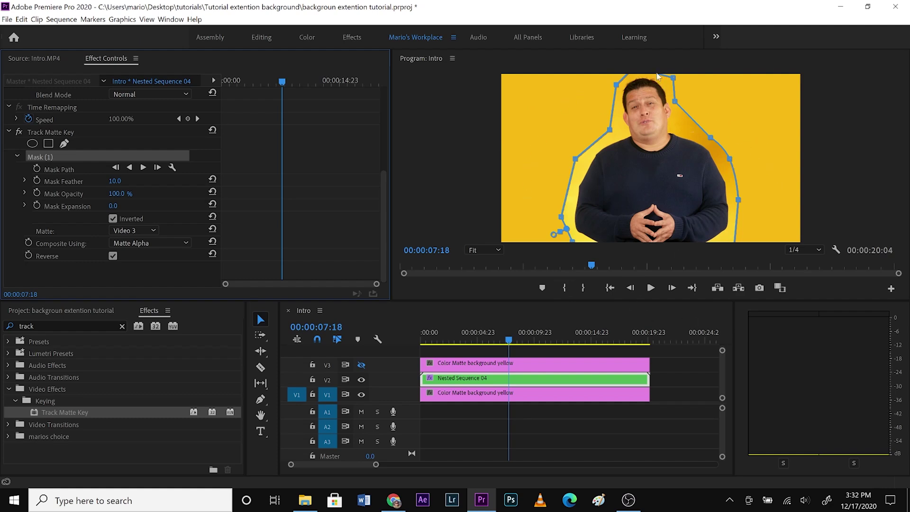
left_click(675, 362)
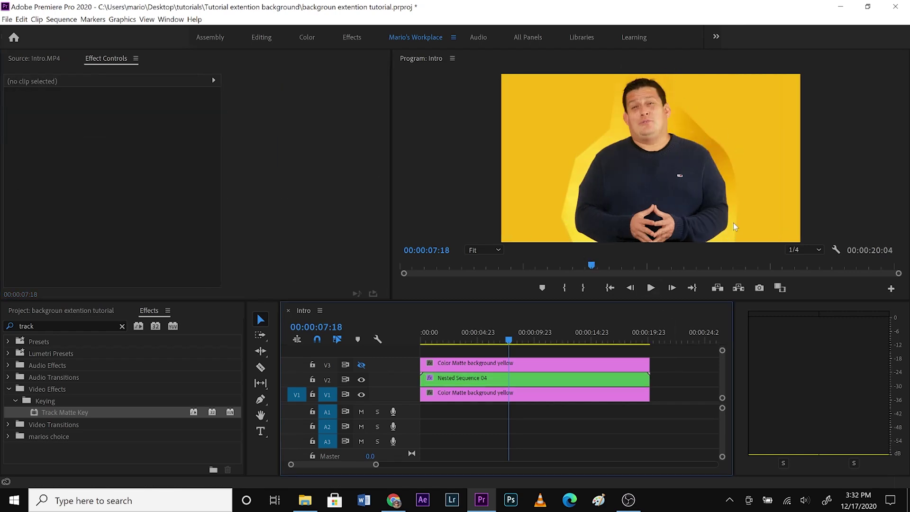
Step: Set the mask feather of the nested sequence's Track Matte Key mask to 100
left_click(519, 379)
left_click_drag(385, 177, 382, 268)
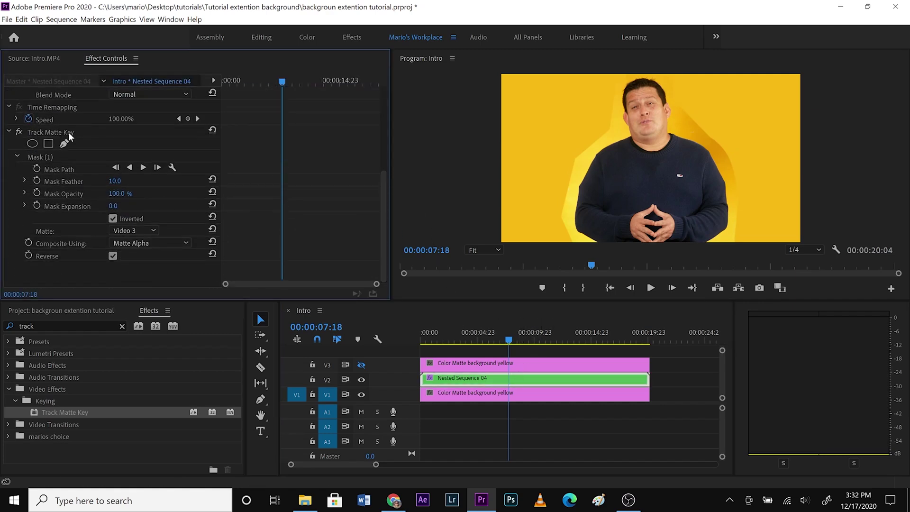
left_click(123, 179)
type("100")
key("Return")
Step: Try contracting the nested sequence's Track Matte Key mask with expansion values of -7, -54 and -82
left_click(118, 208)
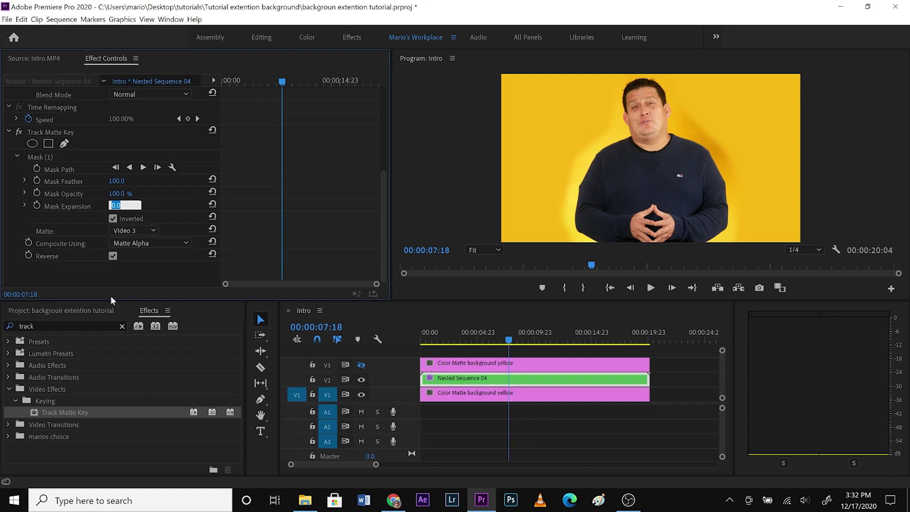
key("Down")
left_click(39, 157)
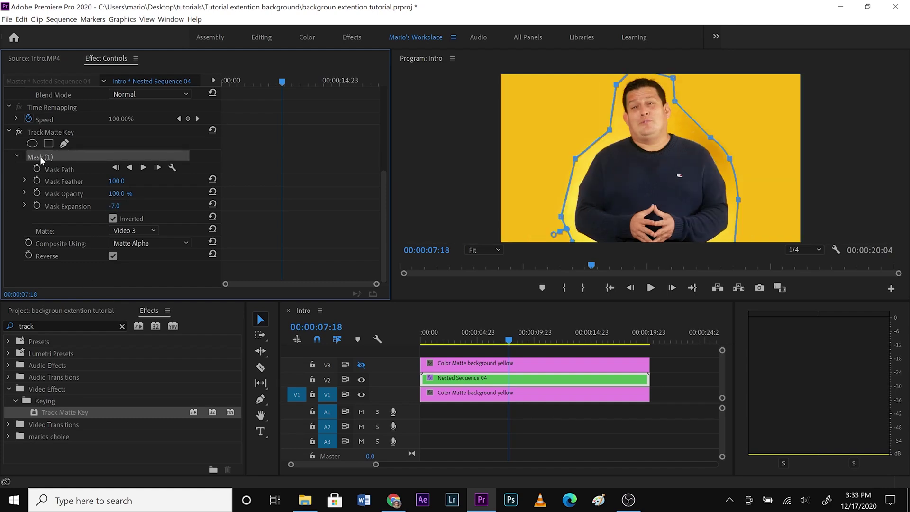
left_click(115, 205)
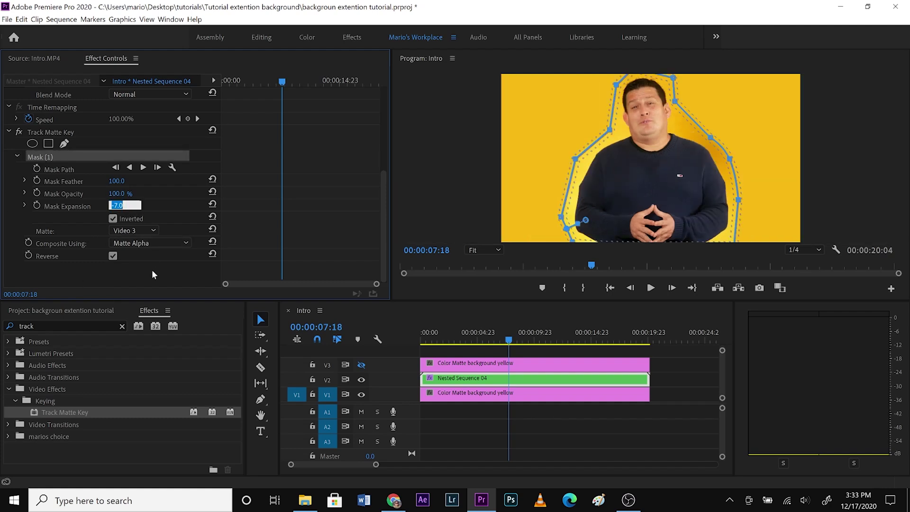
type("-54")
key("Return")
type("-82")
key("Return")
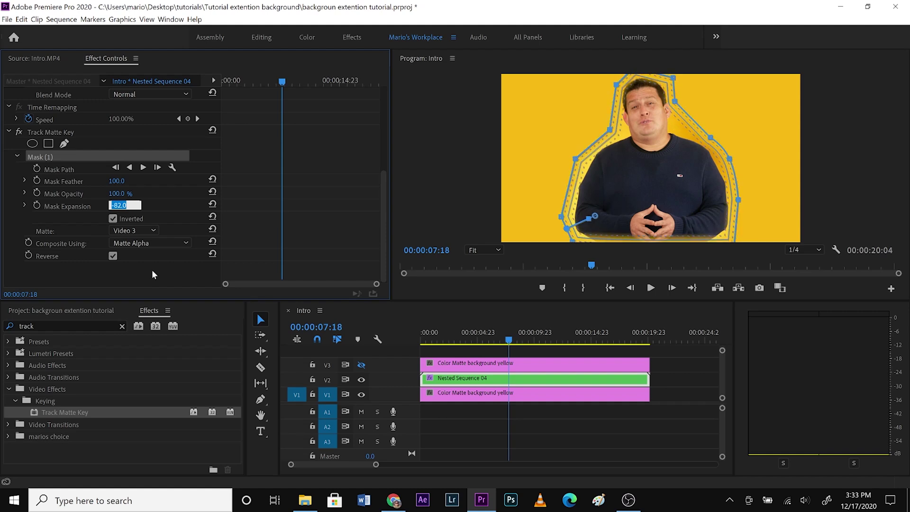
Step: Try a mask expansion of -37, then set the Track Matte Key mask's expansion to -15 and deselect the mask
type("-37")
key("Return")
type("-15")
key("Return")
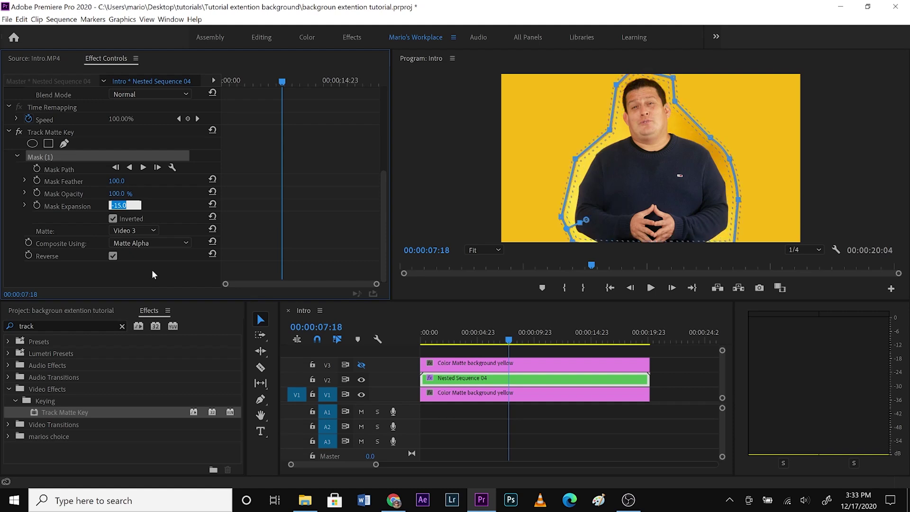
left_click(178, 193)
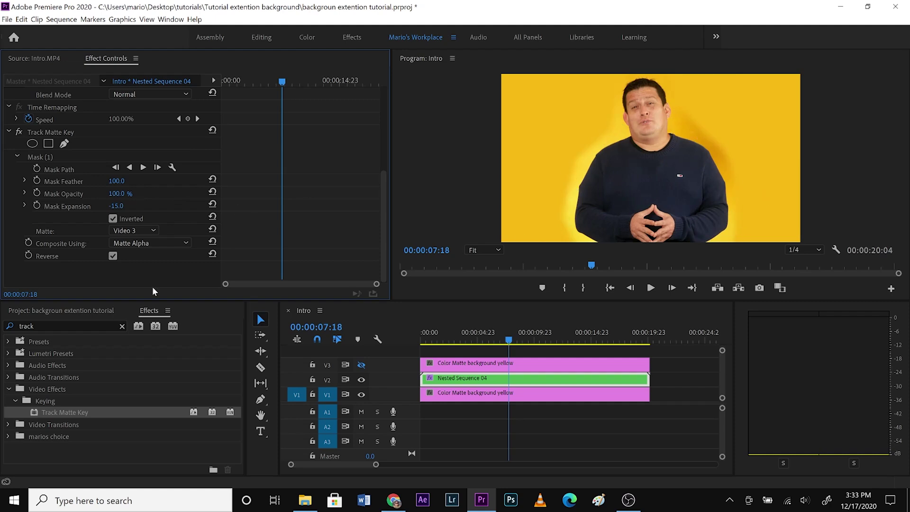
Step: Try a mask opacity of 50%, then set the Track Matte Key mask's opacity to 40%
left_click(114, 194)
type("50")
key("Return")
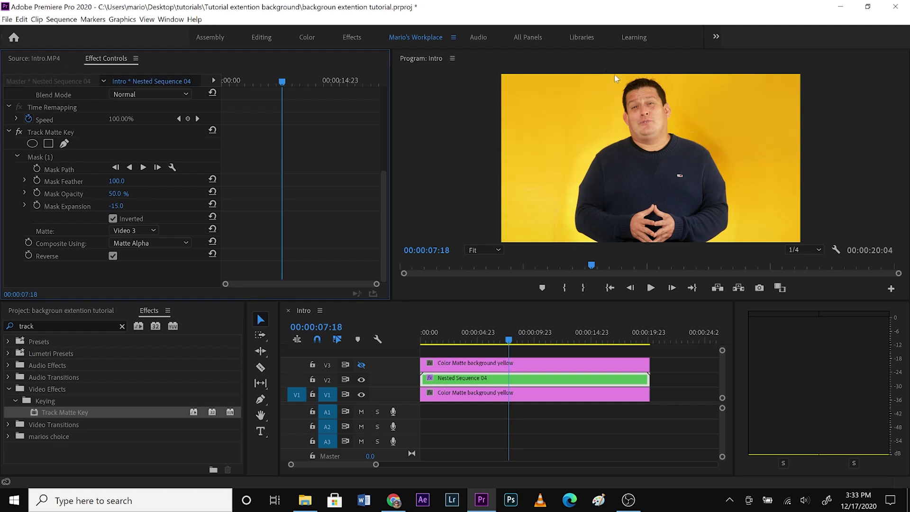
left_click(124, 191)
type("40")
key("Return")
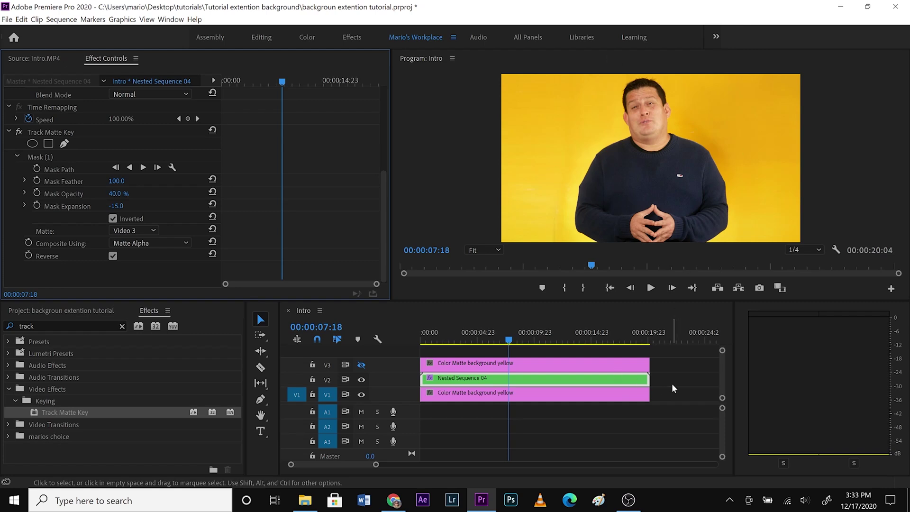
Step: Examine the blended backdrop at full screen, then play the Intro sequence from near its start to check the mask edges
key("ctrl+grave")
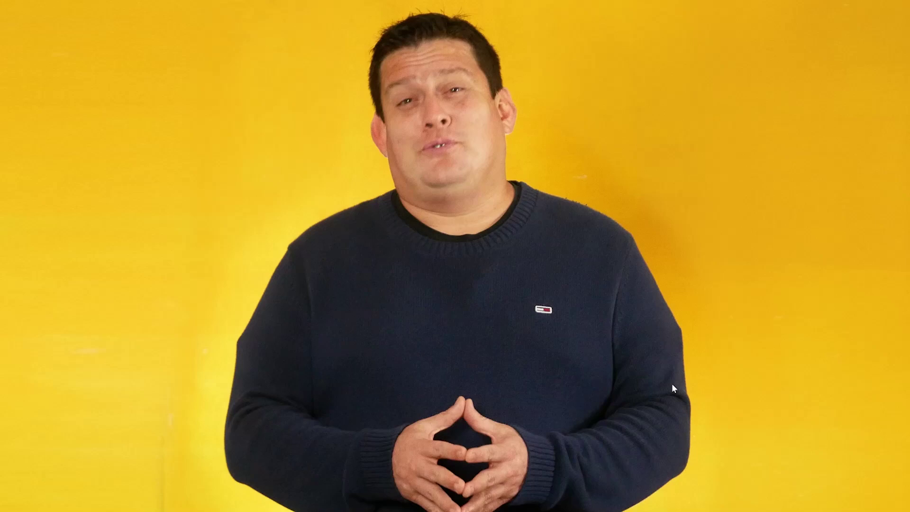
key("ctrl+grave")
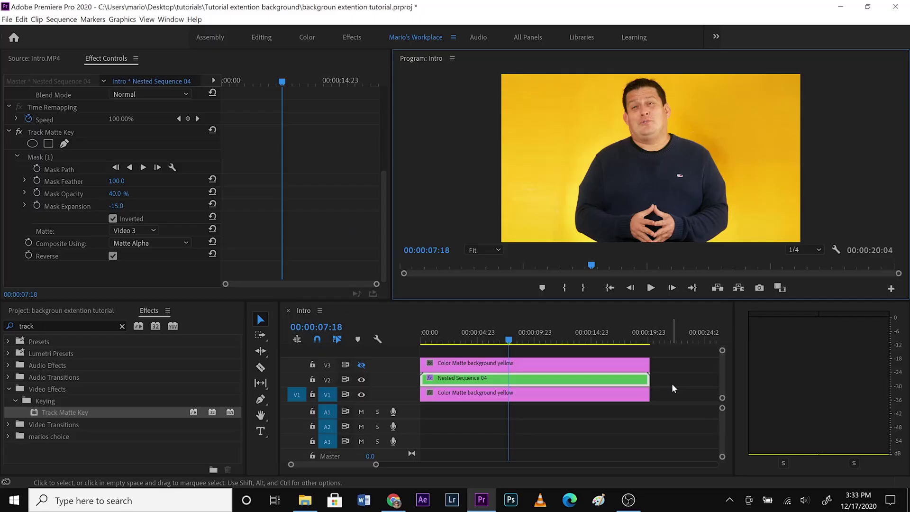
left_click_drag(490, 337, 426, 338)
key("space")
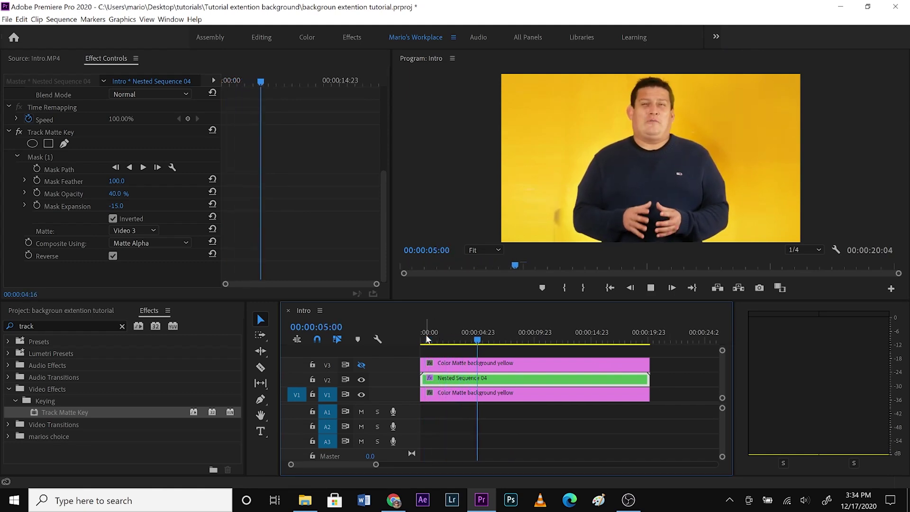
key("space")
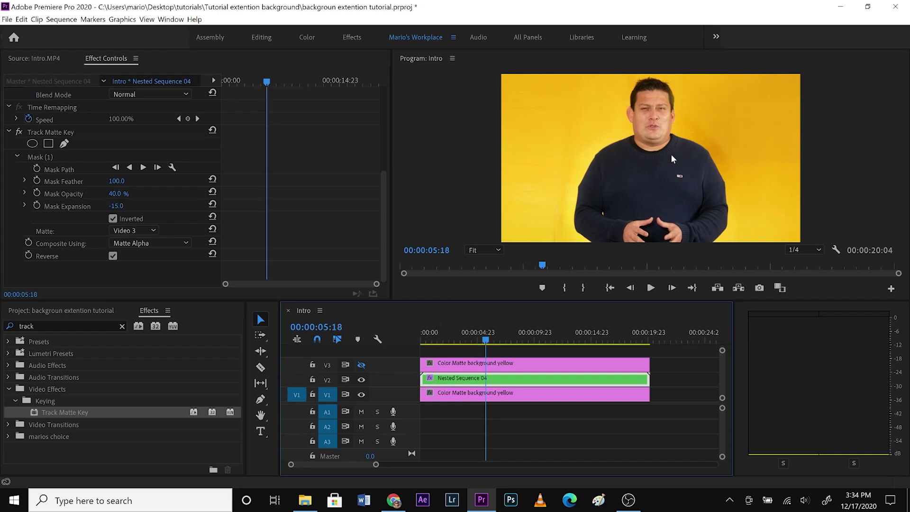
Step: At 00:00:04:09, move the Track Matte Key mask point beside the man's jaw slightly up and outward, then go to 00:00:07:14
left_click_drag(509, 339, 471, 342)
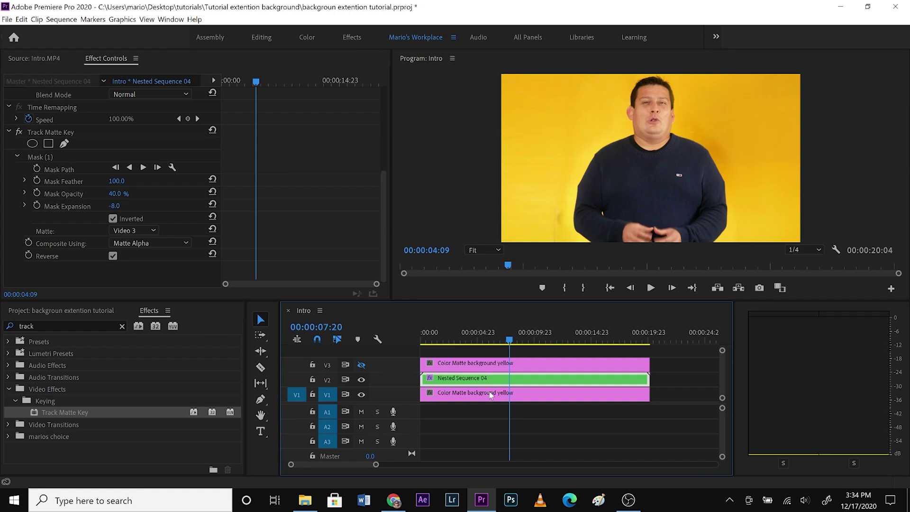
left_click(35, 154)
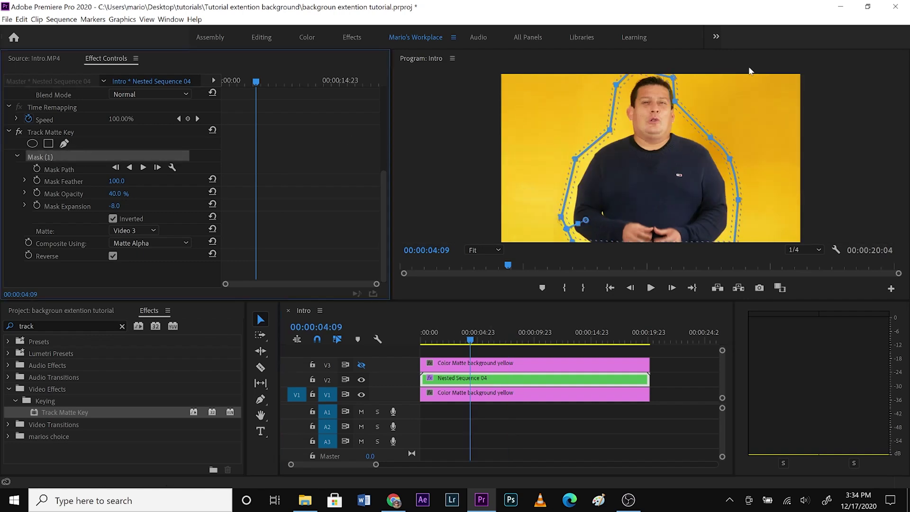
left_click_drag(676, 104, 682, 94)
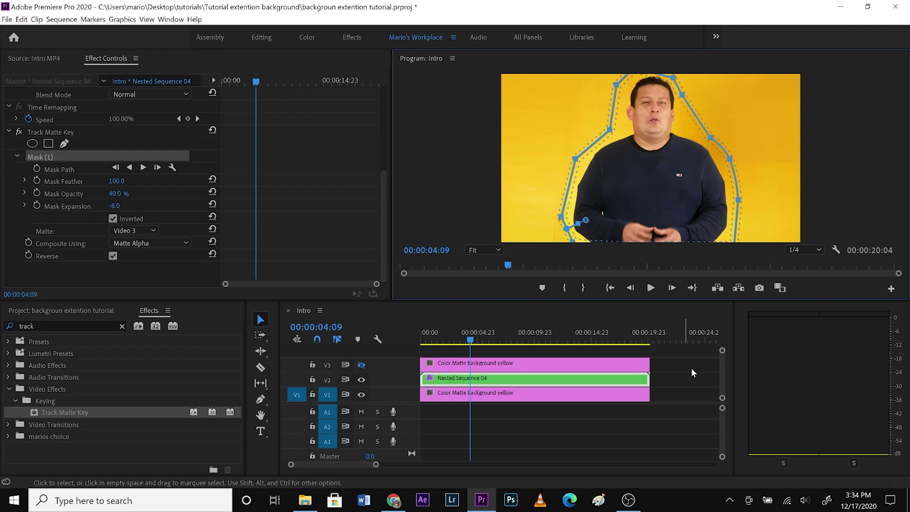
left_click(503, 340)
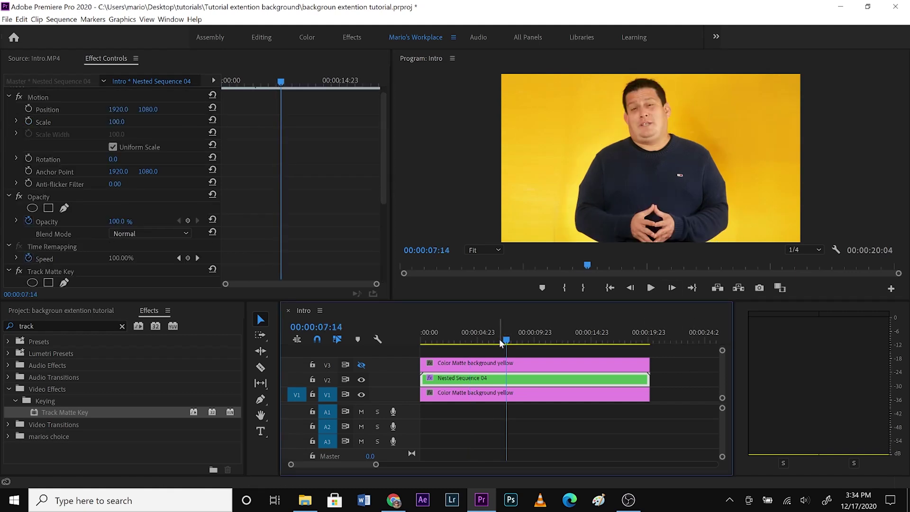